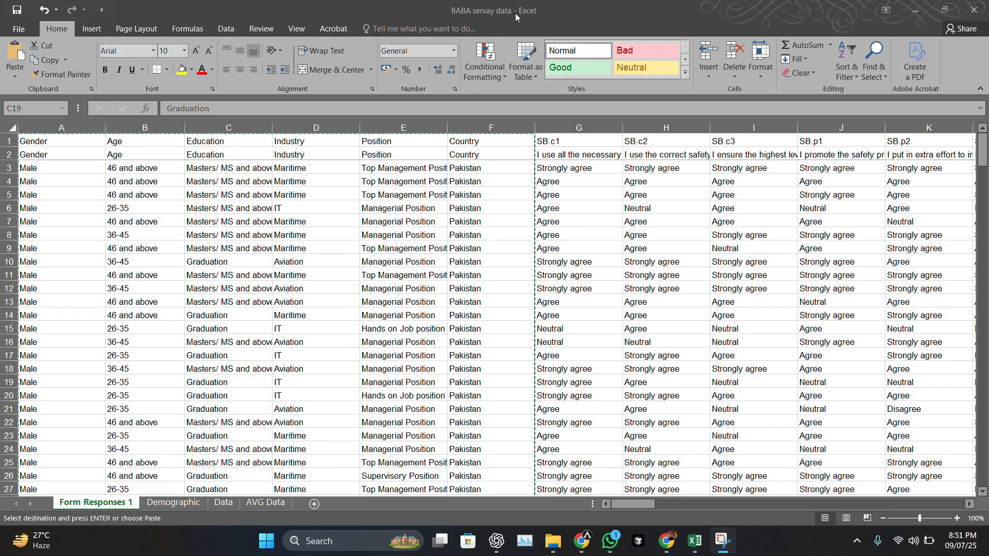
Examine the demographic columns and the SB and SOC survey item columns in the Form Responses 1 sheet
{"action": "left_click", "coordinate": [452, 252]}
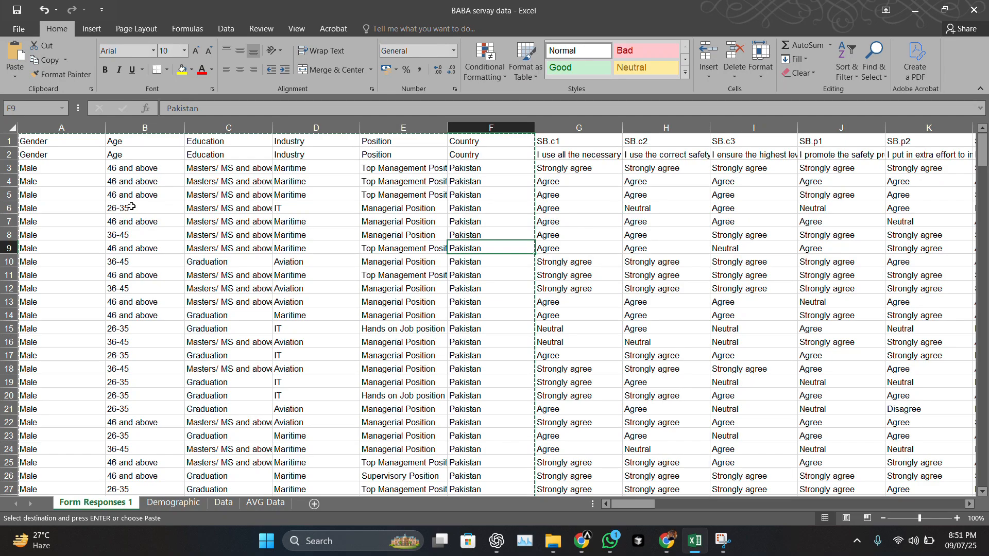
{"action": "left_click", "coordinate": [131, 206]}
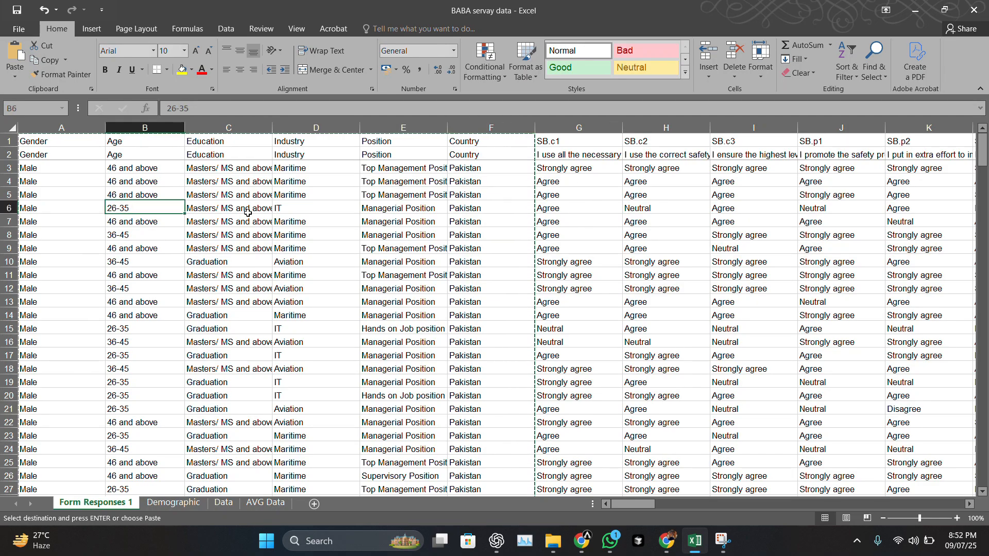
{"action": "scroll", "coordinate": [275, 216], "scroll_direction": "right", "scroll_amount": 1}
{"action": "scroll", "coordinate": [274, 215], "scroll_direction": "left", "scroll_amount": 1}
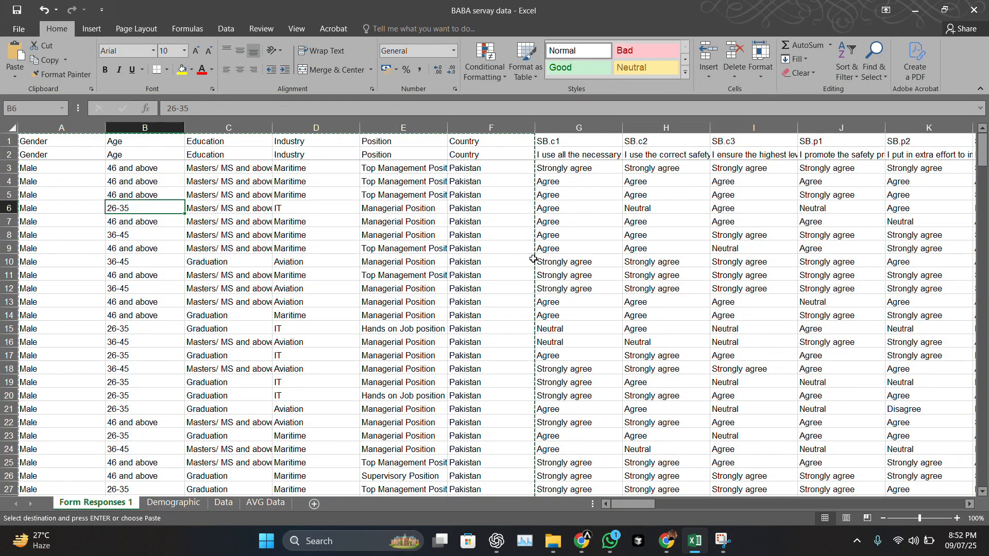
{"action": "left_click", "coordinate": [563, 259]}
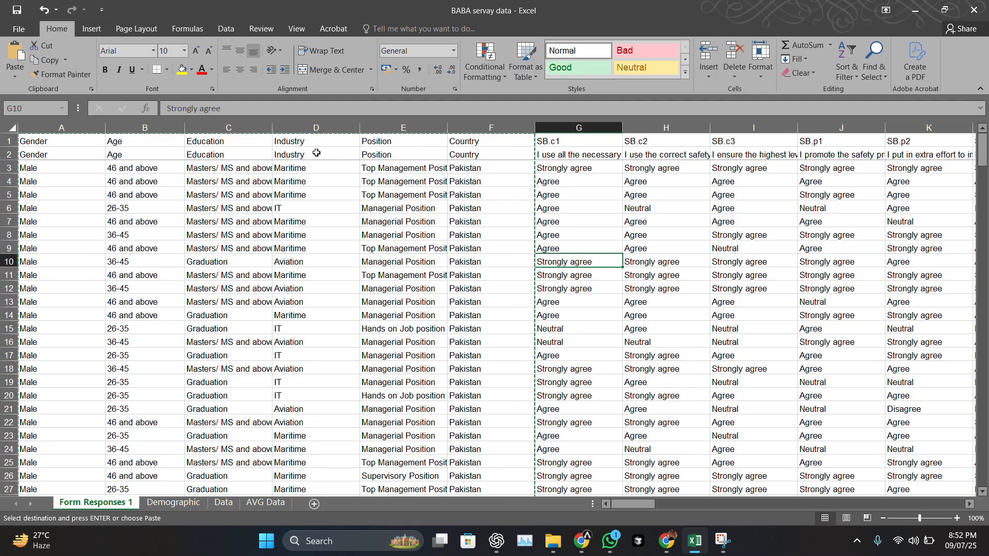
{"action": "scroll", "coordinate": [560, 207], "scroll_direction": "right", "scroll_amount": 1}
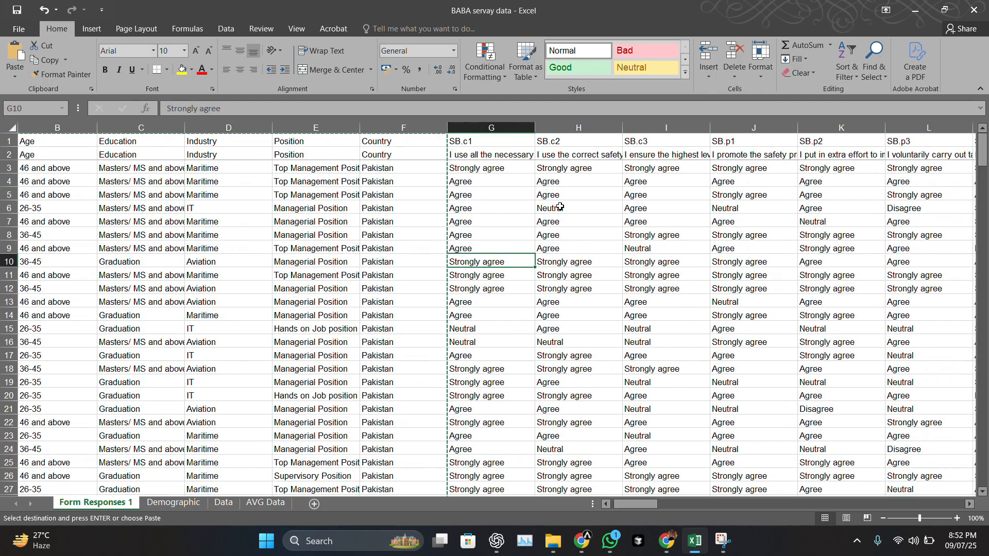
{"action": "left_click", "coordinate": [560, 207]}
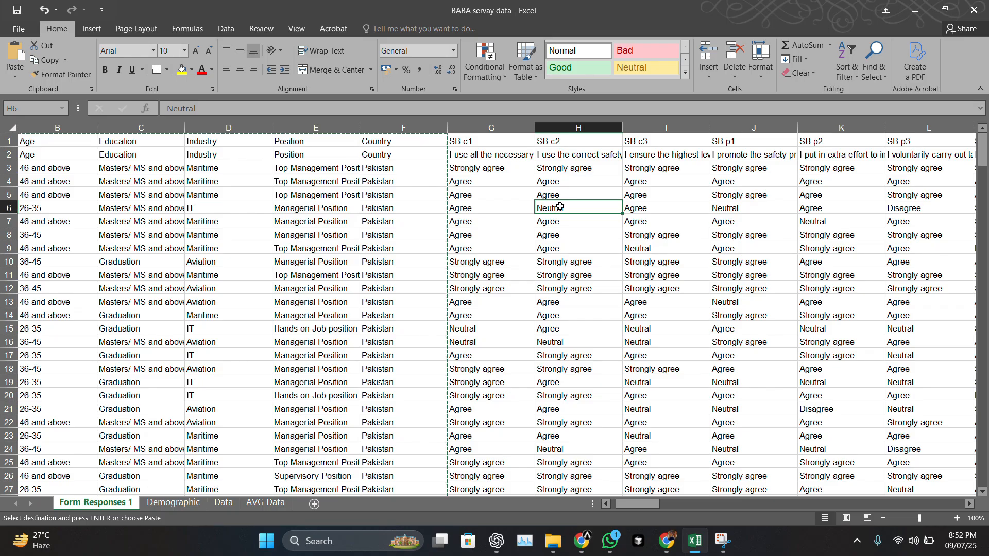
{"action": "scroll", "coordinate": [560, 207], "scroll_direction": "right", "scroll_amount": 2}
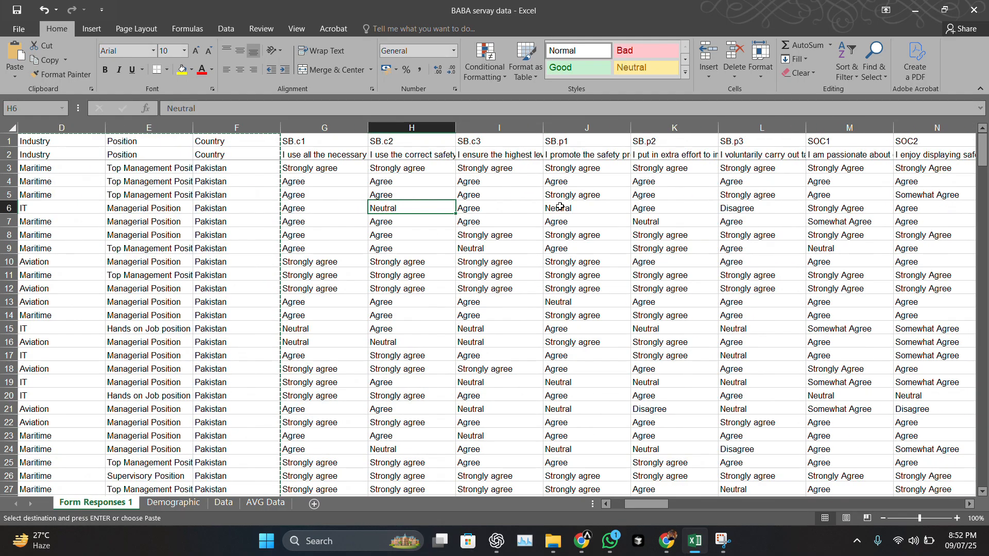
{"action": "scroll", "coordinate": [559, 207], "scroll_direction": "left", "scroll_amount": 3}
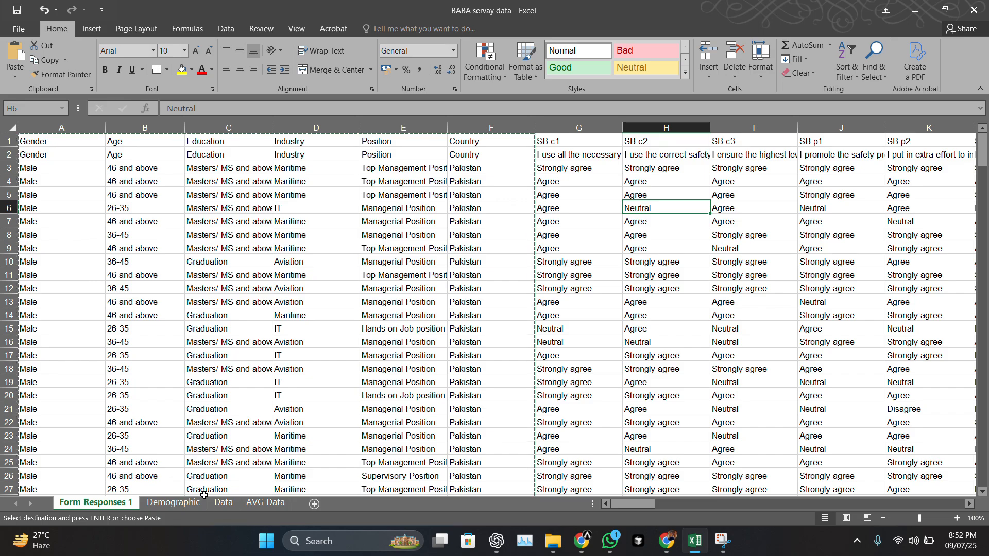
{"action": "scroll", "coordinate": [429, 379], "scroll_direction": "right", "scroll_amount": 6}
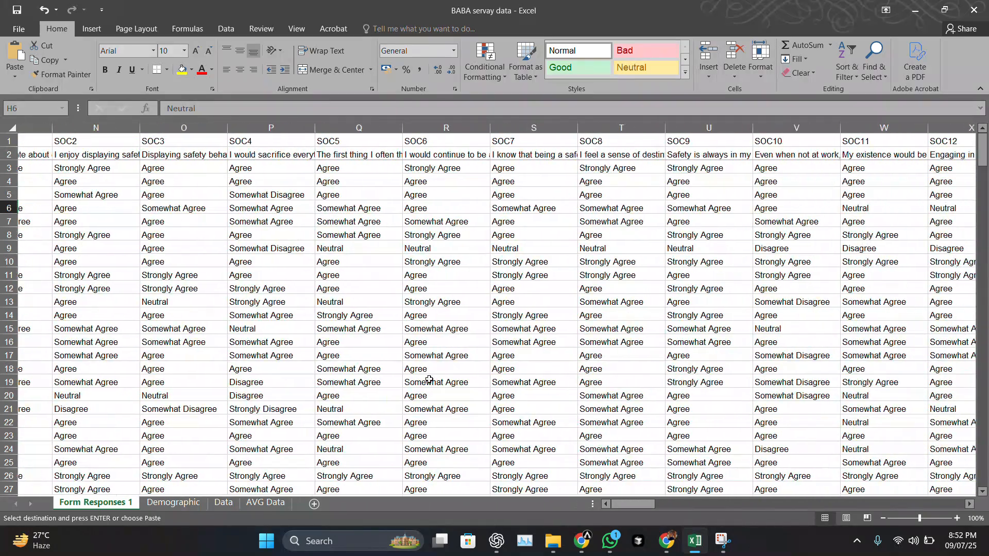
{"action": "scroll", "coordinate": [429, 380], "scroll_direction": "left", "scroll_amount": 6}
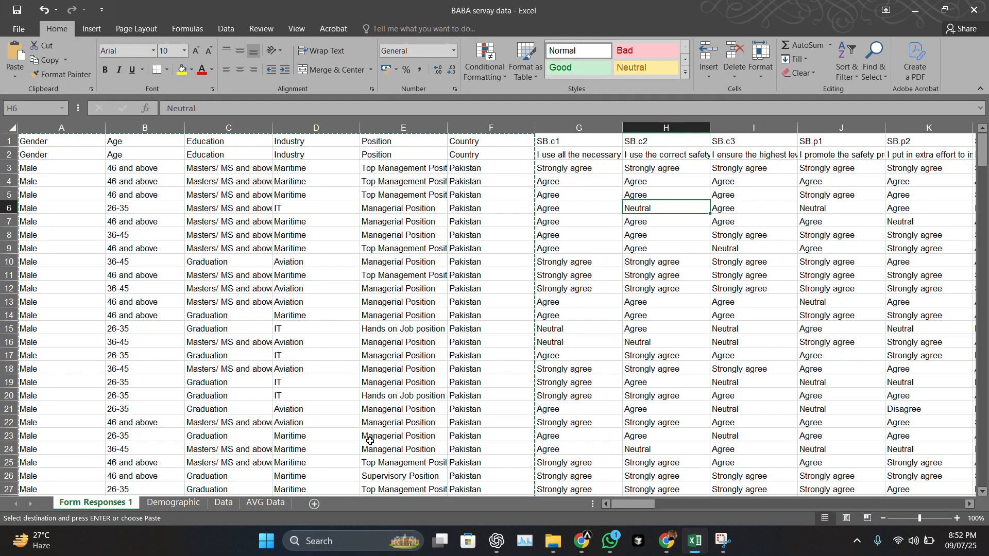
{"action": "scroll", "coordinate": [370, 441], "scroll_direction": "right", "scroll_amount": 2}
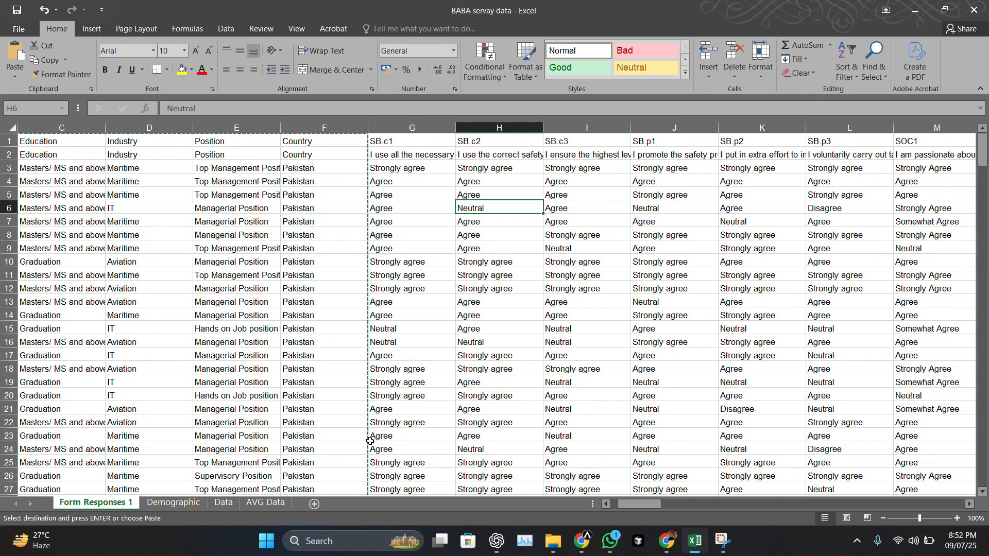
{"action": "scroll", "coordinate": [370, 441], "scroll_direction": "left", "scroll_amount": 2}
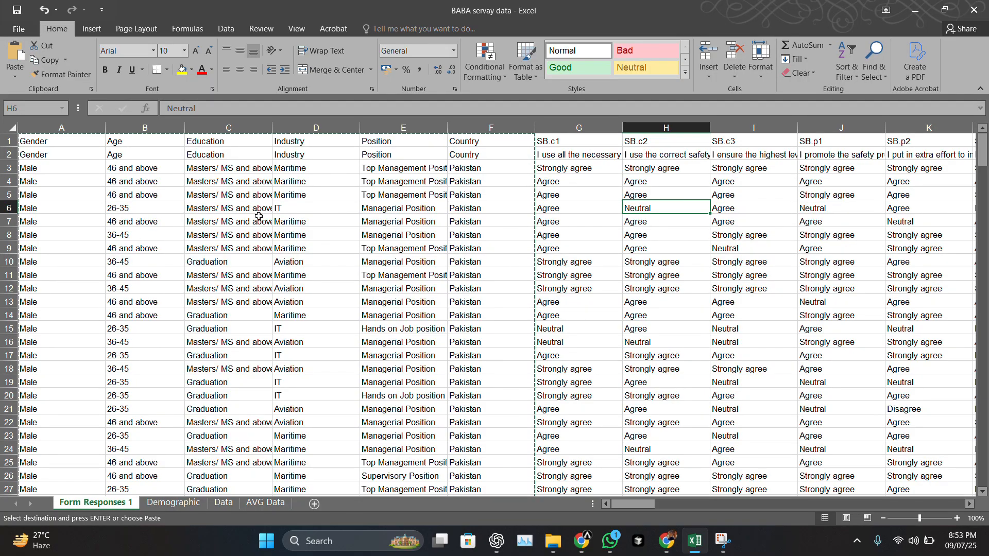
{"action": "scroll", "coordinate": [377, 201], "scroll_direction": "right", "scroll_amount": 2}
{"action": "scroll", "coordinate": [378, 201], "scroll_direction": "right", "scroll_amount": 1}
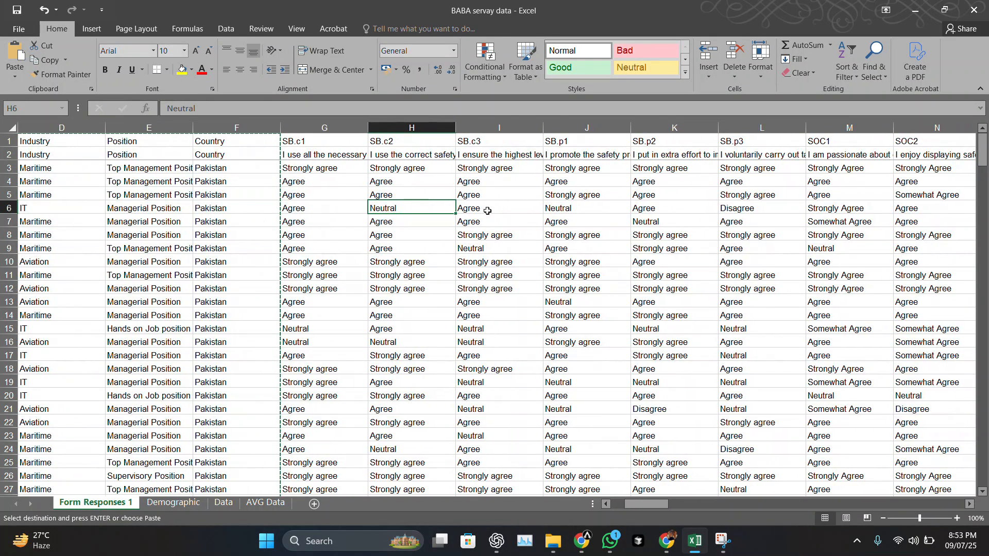
{"action": "left_click_drag", "start_coordinate": [324, 127], "coordinate": [730, 168]}
{"action": "left_click", "coordinate": [730, 168]}
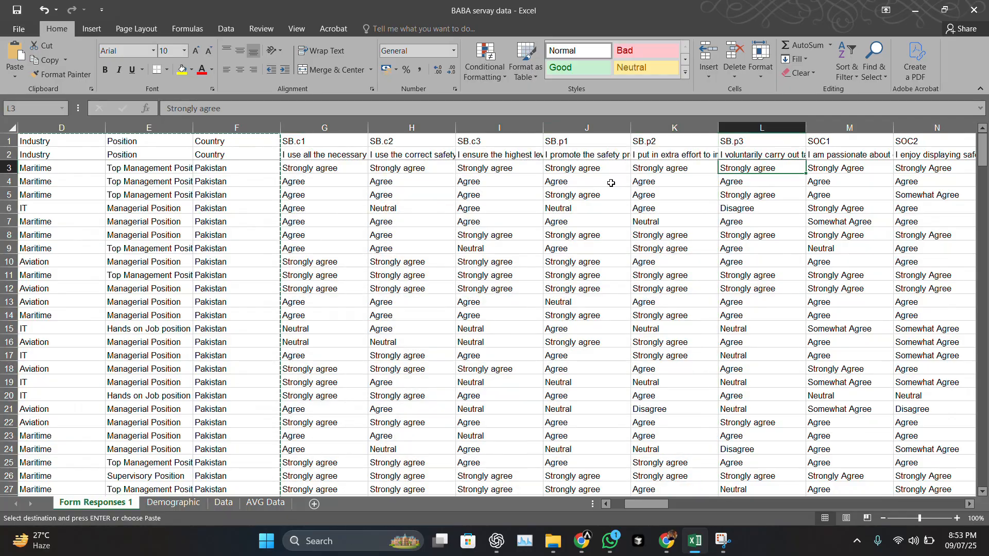
Look through the Data and AVG Data sheets, and review the respondent rows in the Demographic sheet
{"action": "left_click", "coordinate": [173, 503]}
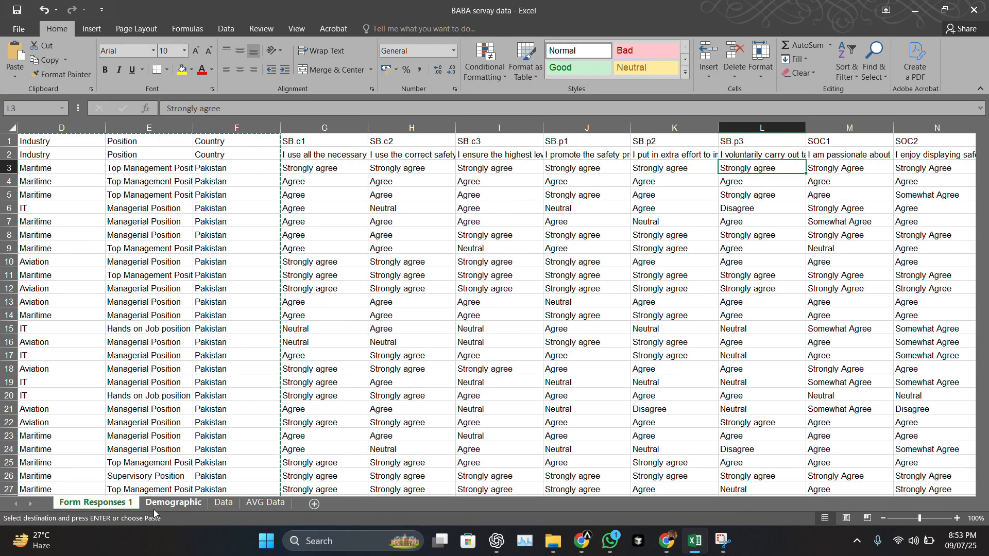
{"action": "left_click", "coordinate": [224, 502]}
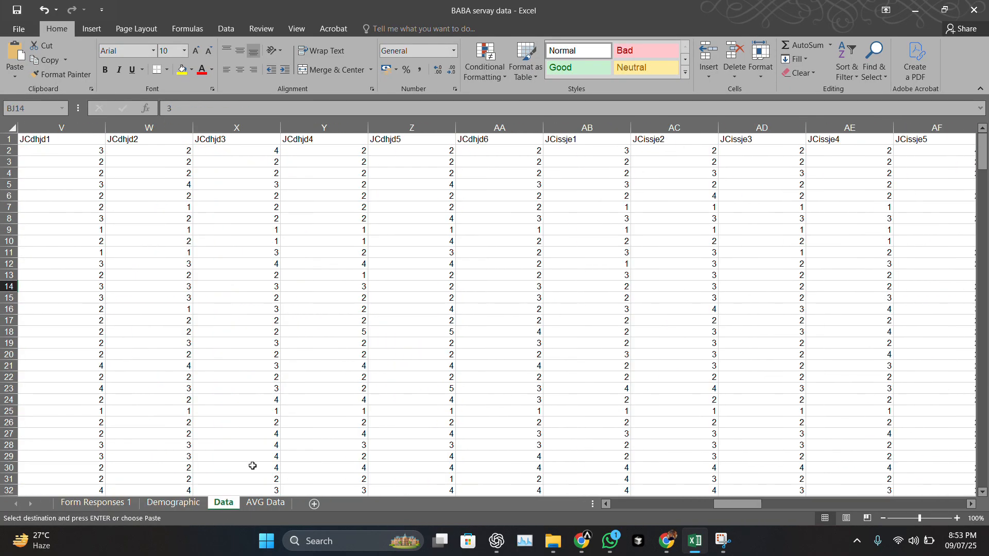
{"action": "scroll", "coordinate": [300, 411], "scroll_direction": "left", "scroll_amount": 5}
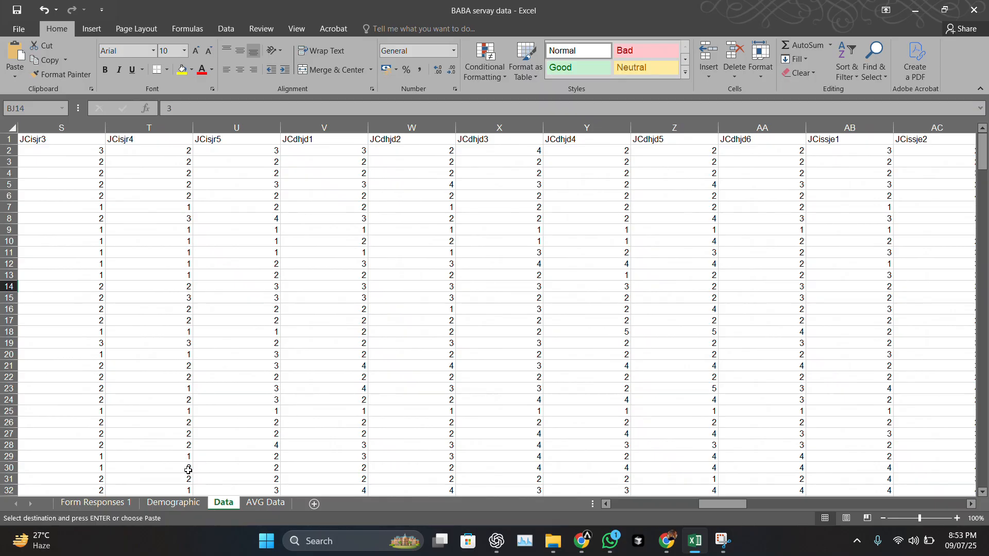
{"action": "left_click", "coordinate": [263, 503]}
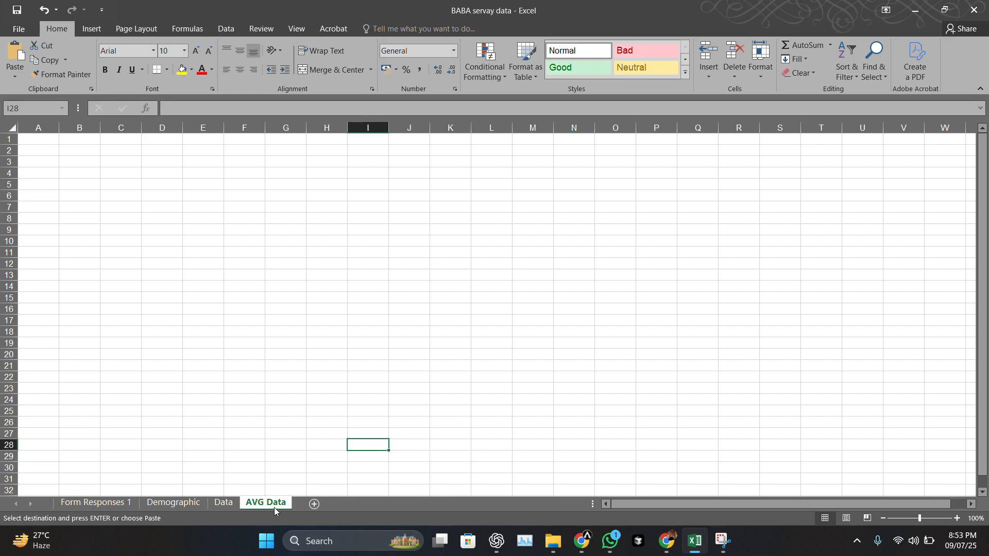
{"action": "left_click", "coordinate": [172, 503]}
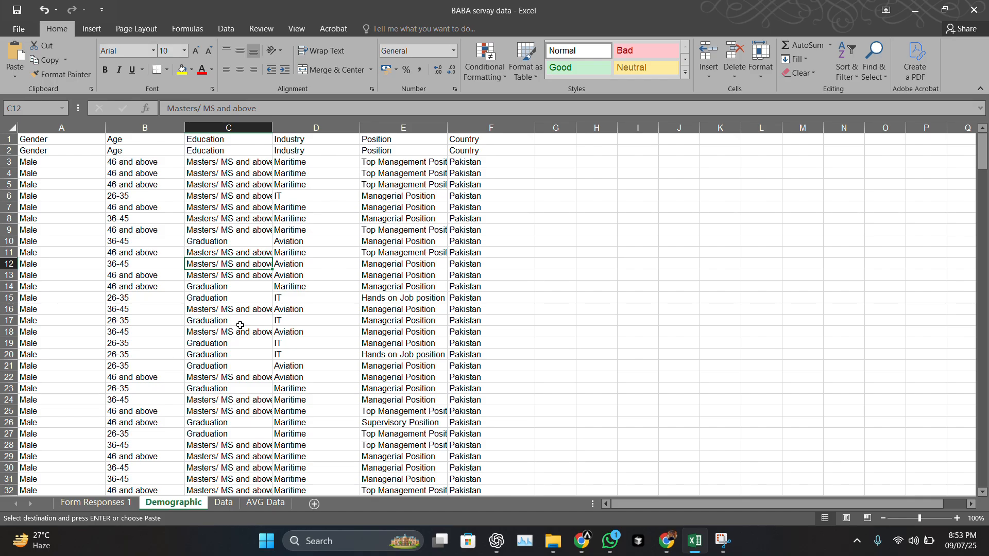
{"action": "scroll", "coordinate": [313, 401], "scroll_direction": "down", "scroll_amount": 4}
{"action": "scroll", "coordinate": [312, 401], "scroll_direction": "up", "scroll_amount": 4}
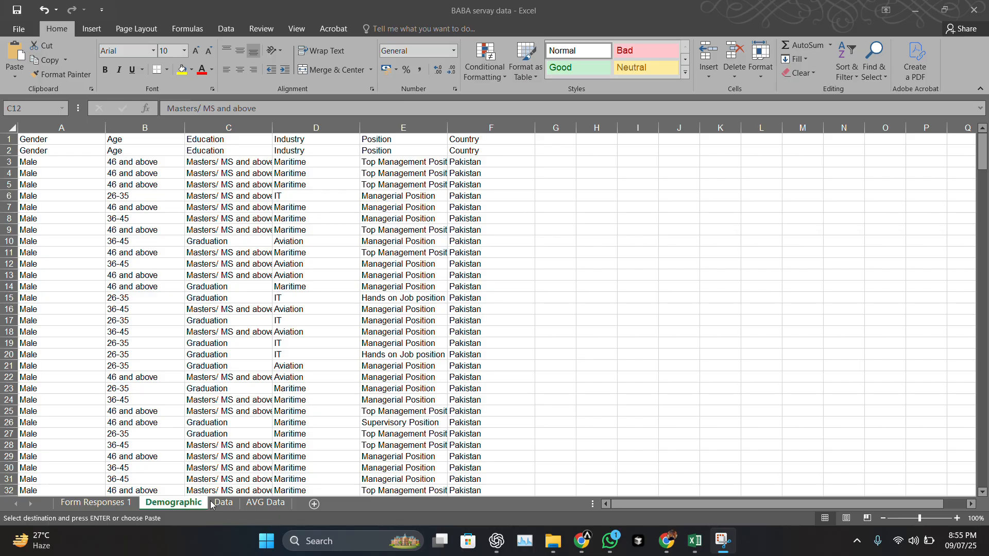
Copy the survey item columns SB.c1 through SC24 from Form Responses 1 and paste them into a new sheet starting at A1
{"action": "left_click", "coordinate": [118, 502]}
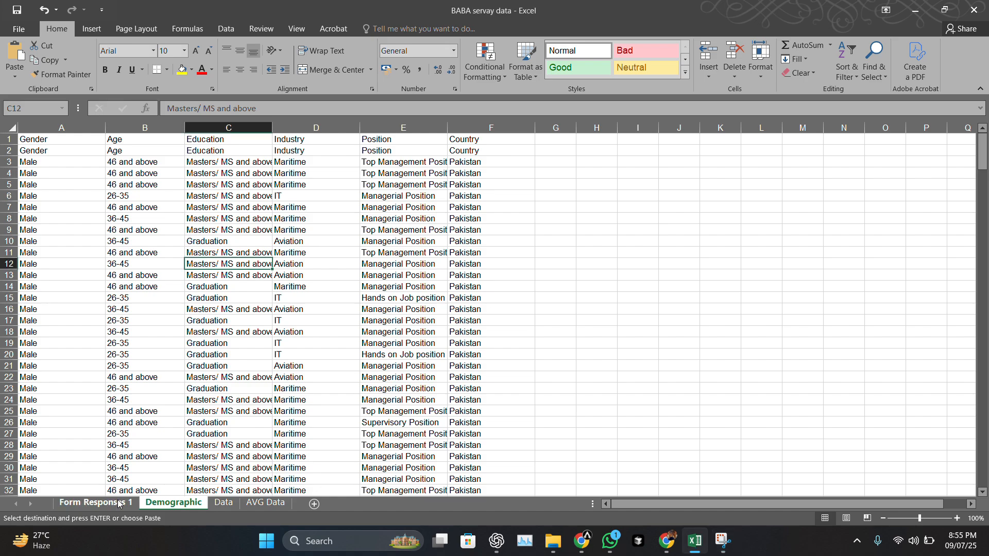
{"action": "left_click", "coordinate": [109, 504]}
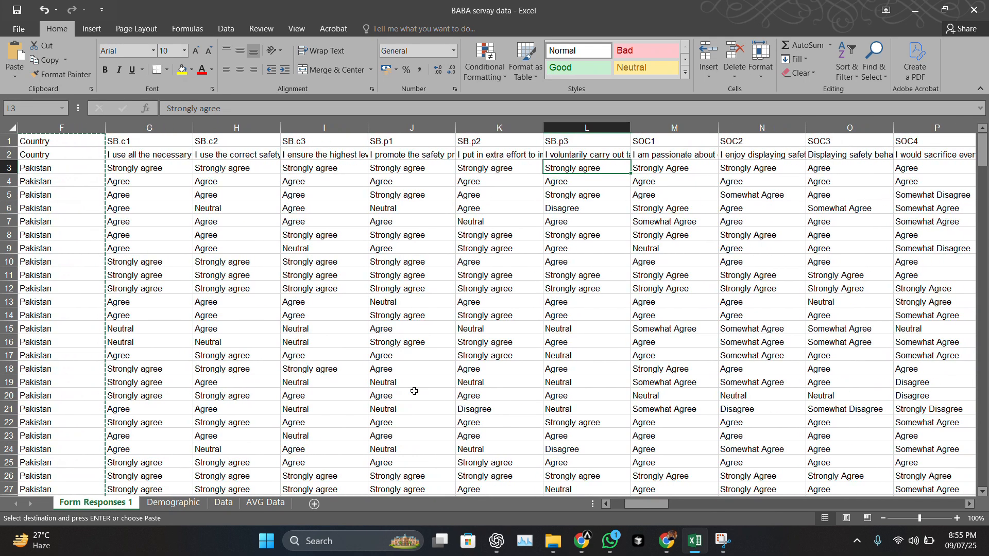
{"action": "left_click_drag", "start_coordinate": [141, 127], "coordinate": [603, 121]}
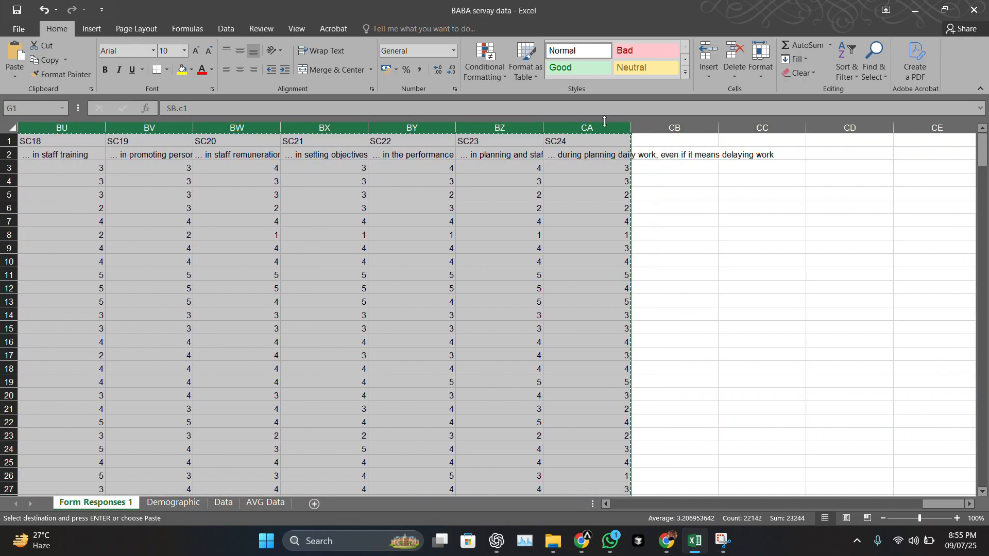
{"action": "left_click", "coordinate": [314, 503]}
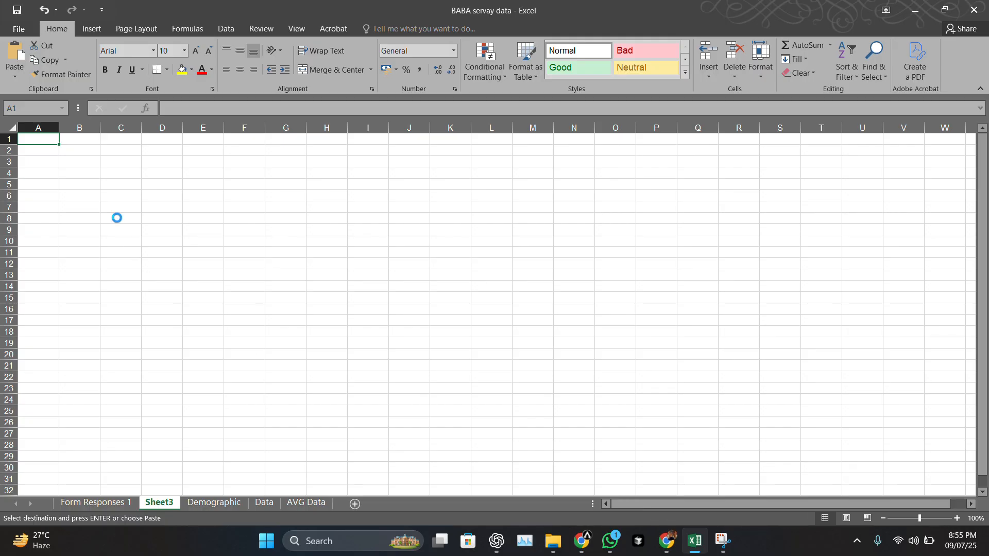
{"action": "key", "text": "ctrl+v"}
{"action": "left_click", "coordinate": [484, 263]}
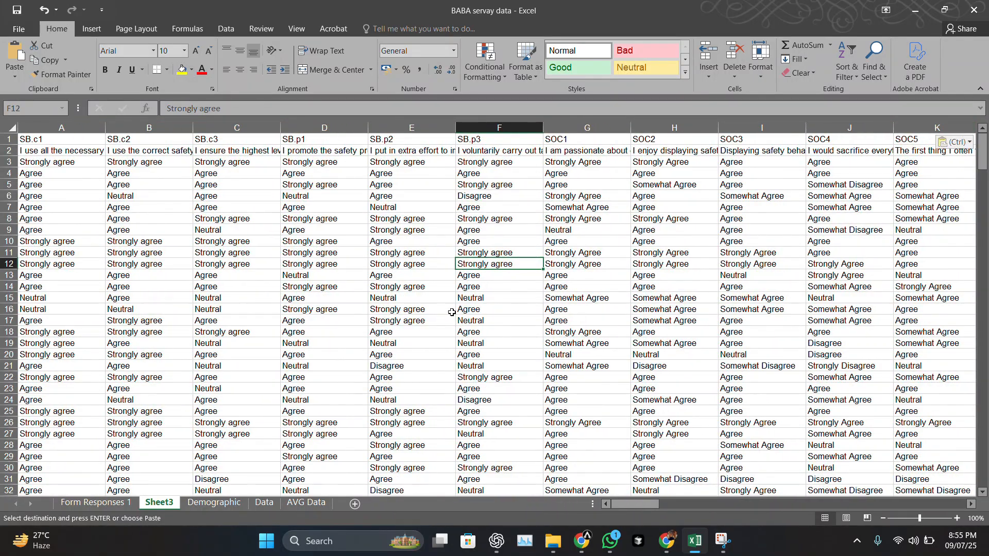
Review the pasted survey answers in Sheet3 across the SB, SOC, HP, JC and SC item columns
{"action": "scroll", "coordinate": [340, 300], "scroll_direction": "right", "scroll_amount": 3}
{"action": "scroll", "coordinate": [339, 300], "scroll_direction": "left", "scroll_amount": 3}
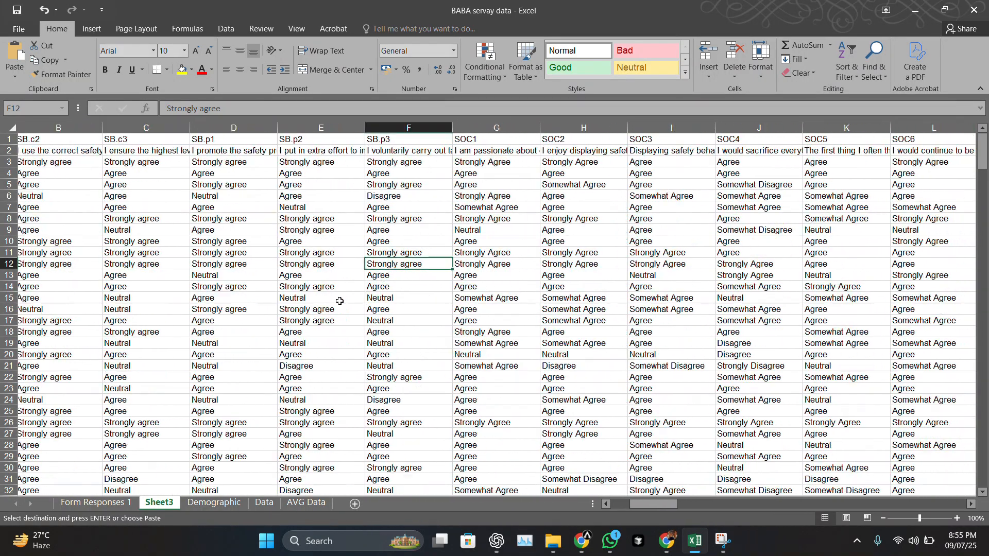
{"action": "scroll", "coordinate": [339, 301], "scroll_direction": "right", "scroll_amount": 12}
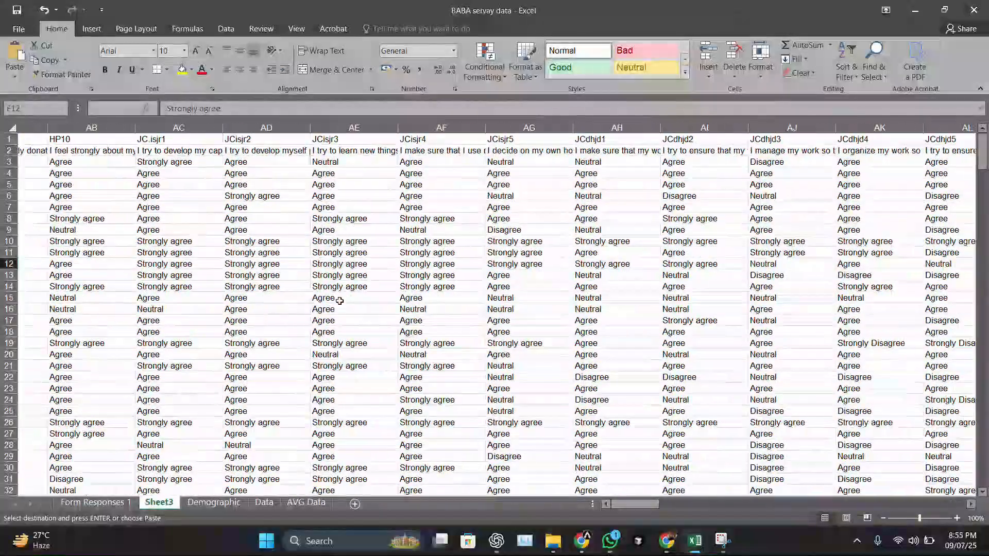
{"action": "scroll", "coordinate": [340, 301], "scroll_direction": "left", "scroll_amount": 6}
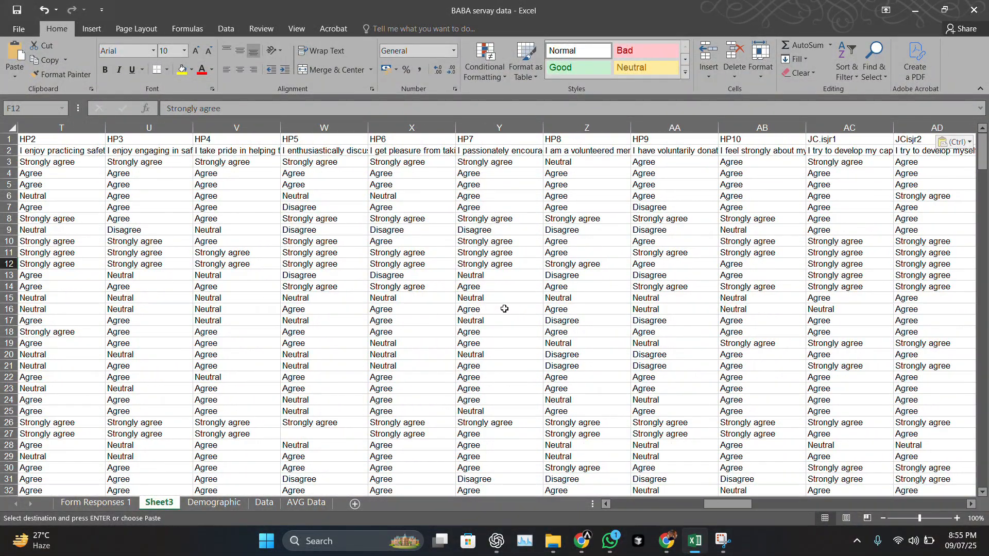
{"action": "scroll", "coordinate": [505, 308], "scroll_direction": "right", "scroll_amount": 5}
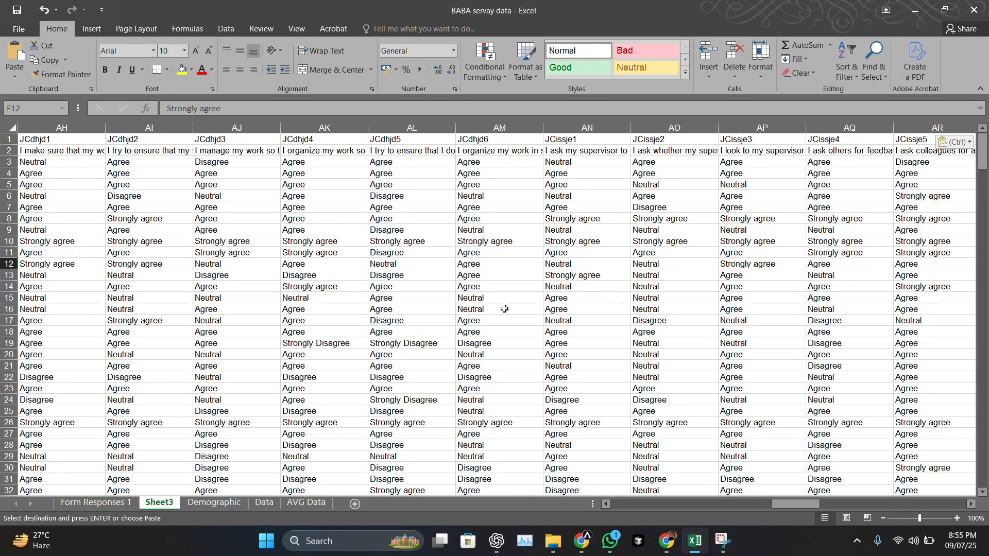
{"action": "scroll", "coordinate": [504, 309], "scroll_direction": "right", "scroll_amount": 5}
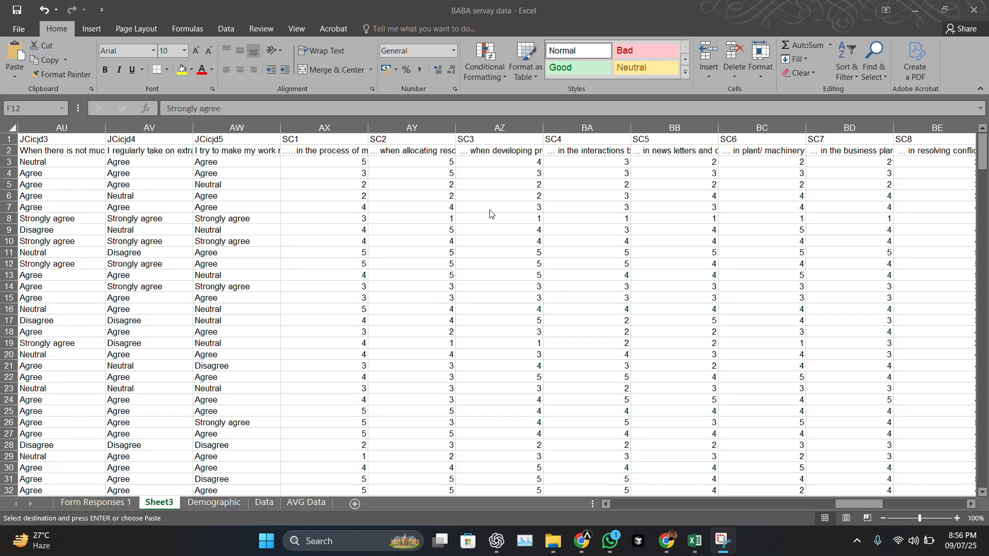
{"action": "scroll", "coordinate": [579, 225], "scroll_direction": "left", "scroll_amount": 10}
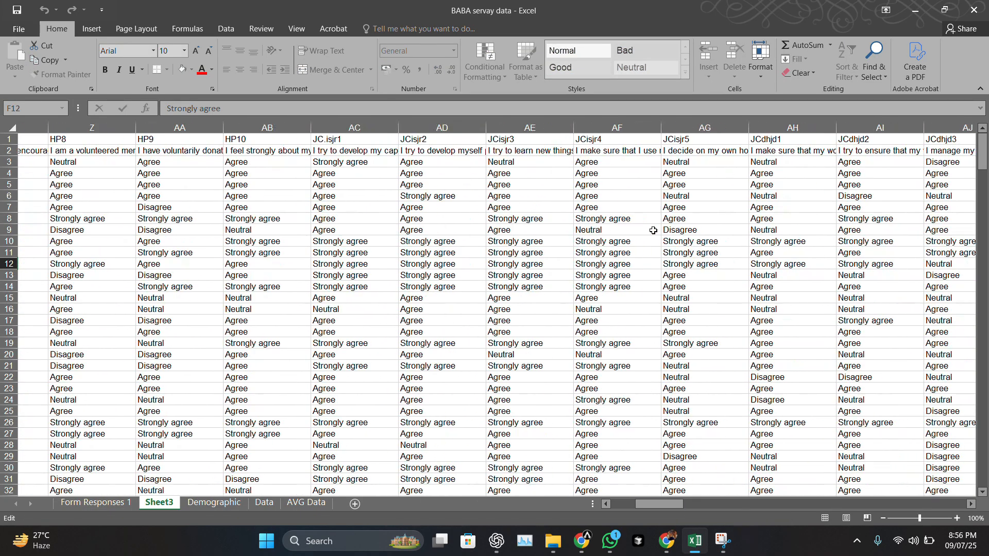
{"action": "scroll", "coordinate": [653, 230], "scroll_direction": "right", "scroll_amount": 12}
{"action": "left_click", "coordinate": [491, 247]}
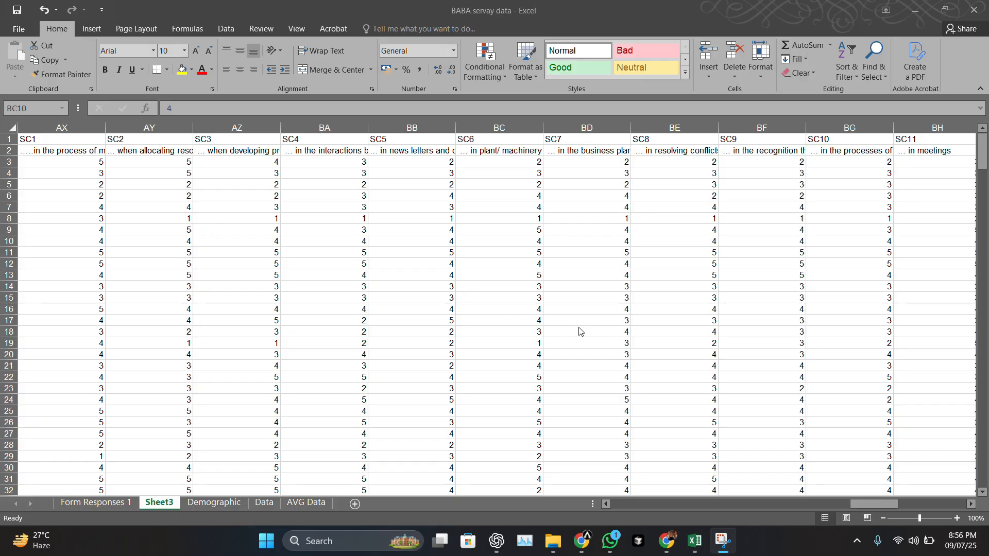
{"action": "left_click", "coordinate": [579, 328]}
{"action": "scroll", "coordinate": [579, 328], "scroll_direction": "right", "scroll_amount": 6}
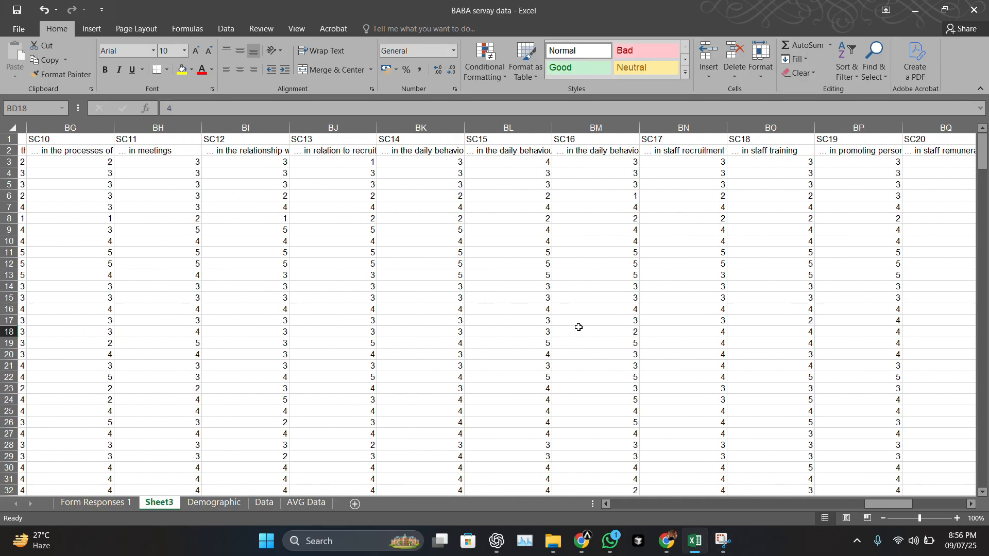
{"action": "scroll", "coordinate": [579, 327], "scroll_direction": "left", "scroll_amount": 15}
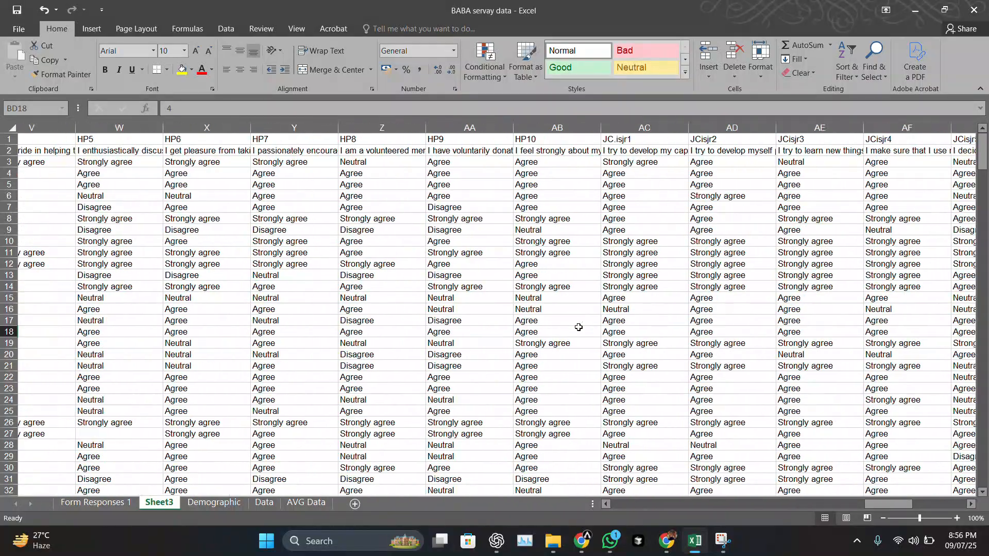
{"action": "scroll", "coordinate": [365, 314], "scroll_direction": "left", "scroll_amount": 3}
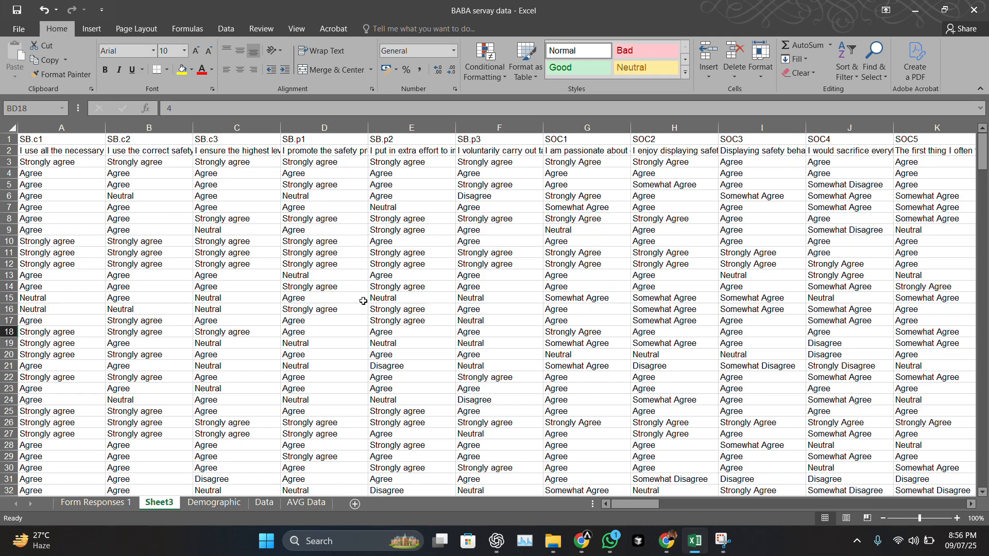
{"action": "left_click", "coordinate": [429, 25]}
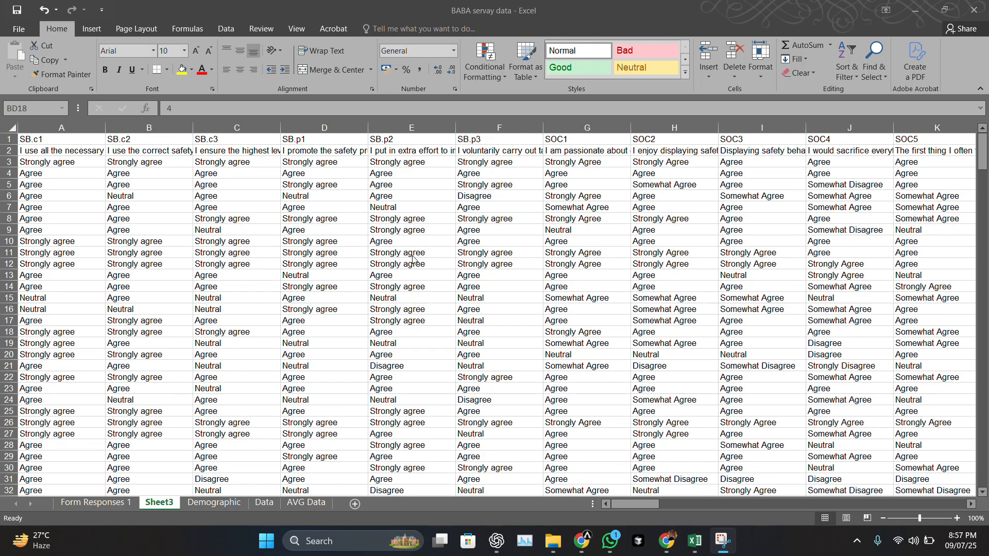
{"action": "left_click", "coordinate": [282, 329]}
{"action": "left_click", "coordinate": [323, 317]}
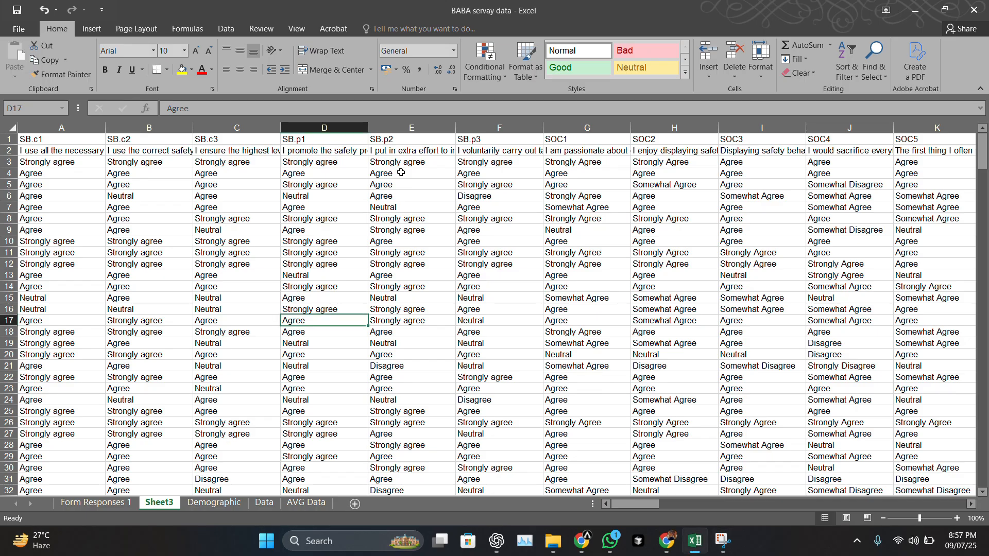
Try to replace every "Agree" in Sheet3 with 1, taking the search text from cell C5
{"action": "left_click", "coordinate": [355, 260]}
{"action": "key", "text": "ctrl+f"}
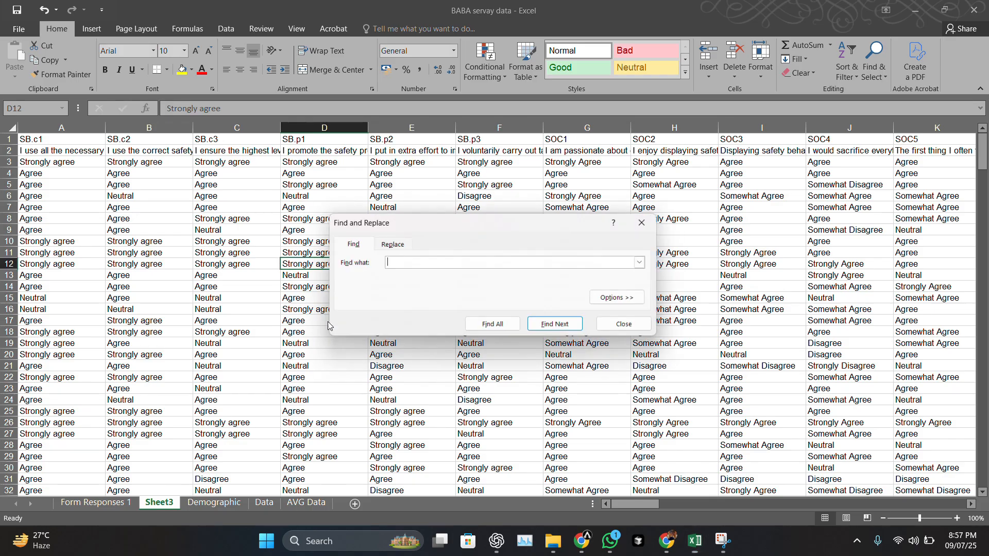
{"action": "left_click", "coordinate": [390, 243]}
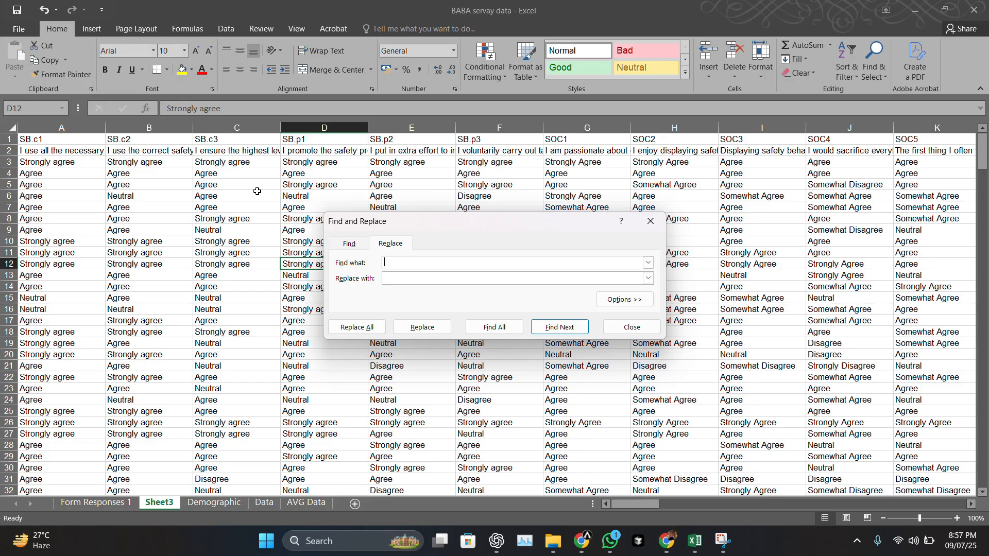
{"action": "double_click", "coordinate": [240, 185]}
{"action": "left_click_drag", "start_coordinate": [227, 184], "coordinate": [181, 184]}
{"action": "key", "text": "ctrl+c"}
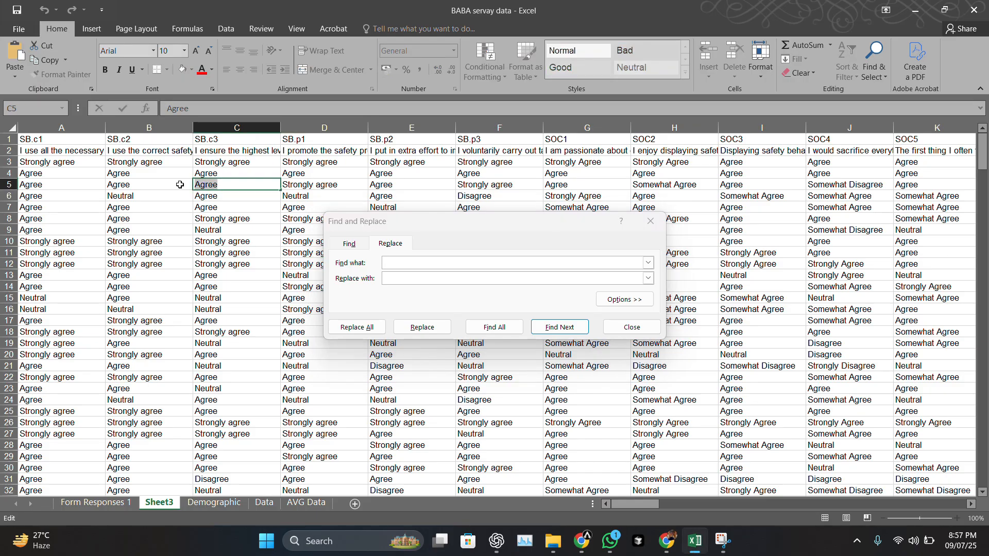
{"action": "left_click", "coordinate": [417, 263]}
{"action": "key", "text": "ctrl+v"}
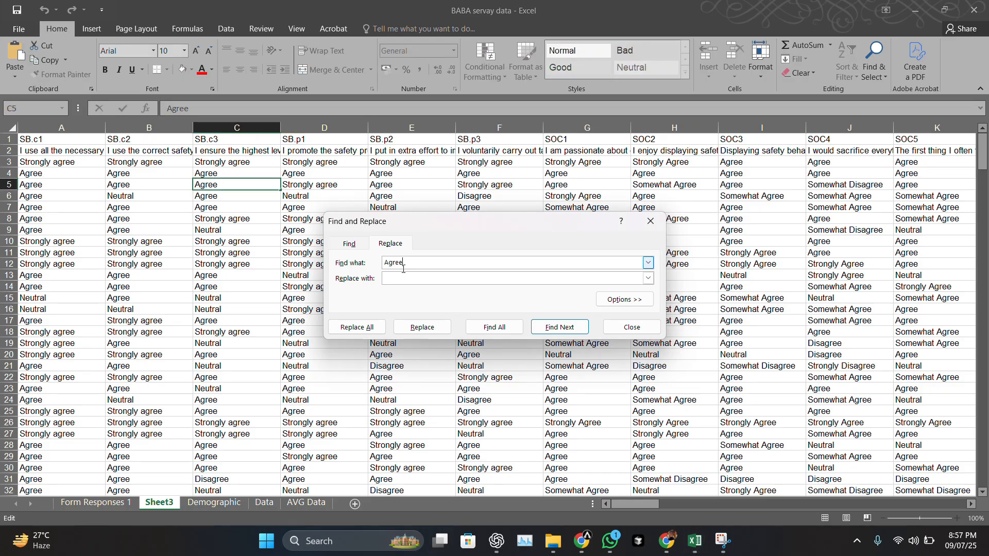
{"action": "left_click", "coordinate": [402, 278]}
{"action": "left_click", "coordinate": [356, 327]}
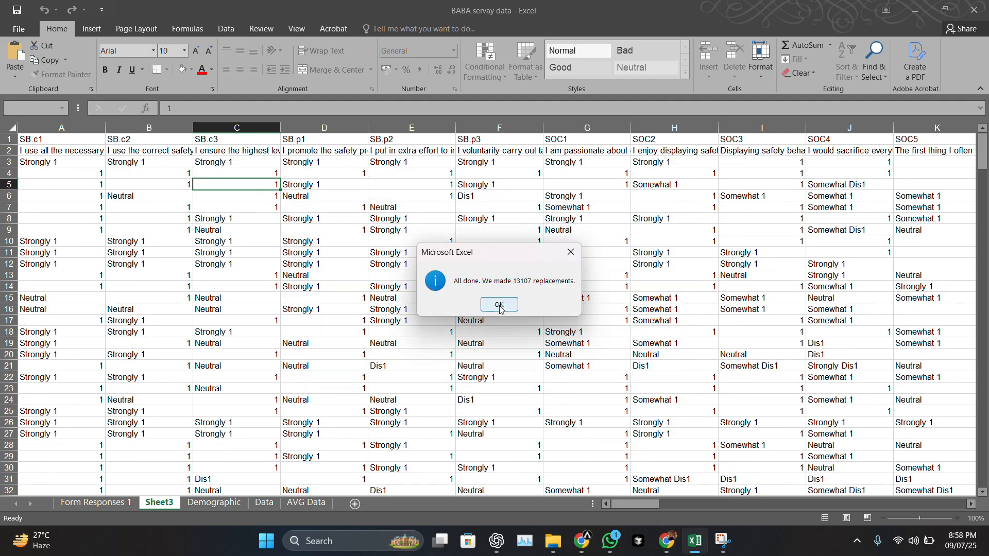
{"action": "left_click", "coordinate": [499, 308]}
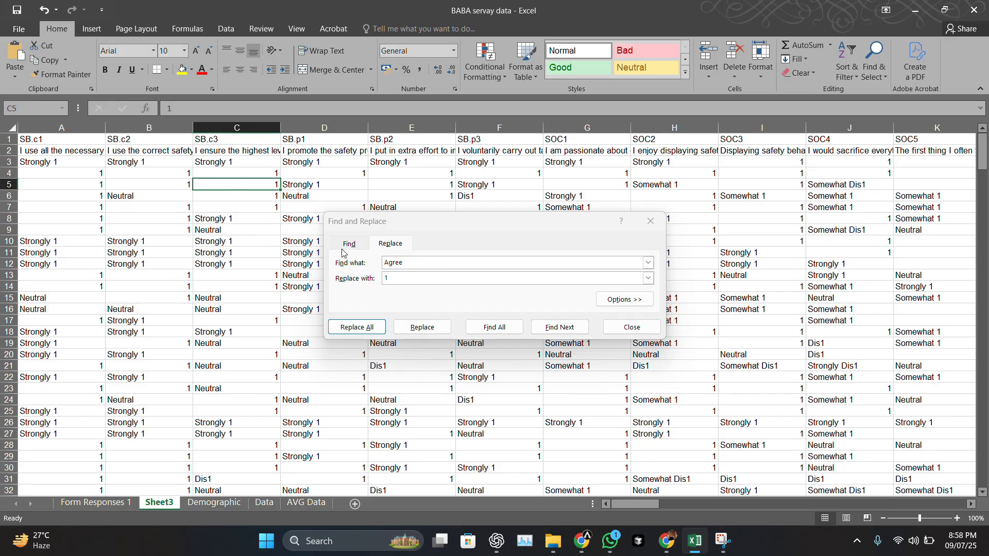
{"action": "left_click", "coordinate": [646, 229]}
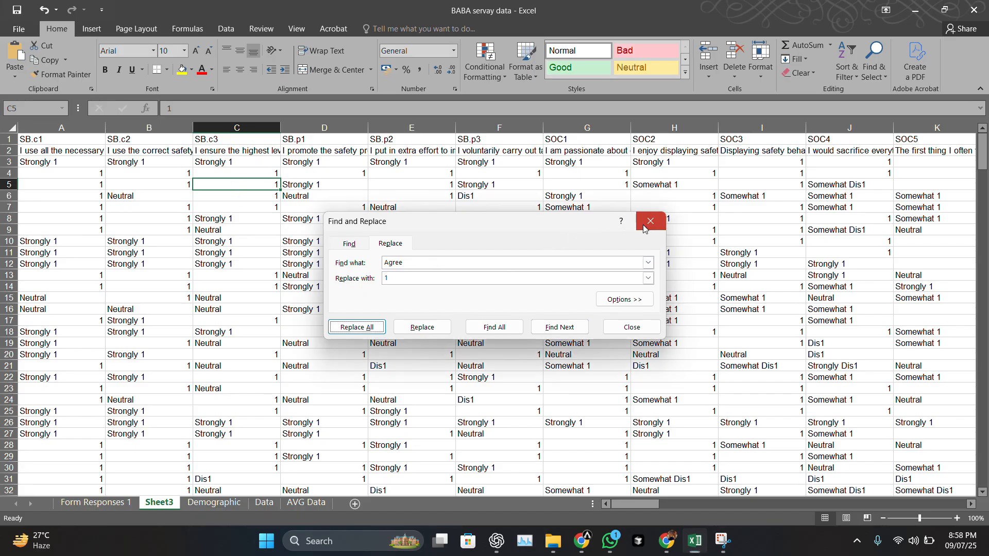
{"action": "left_click", "coordinate": [650, 222]}
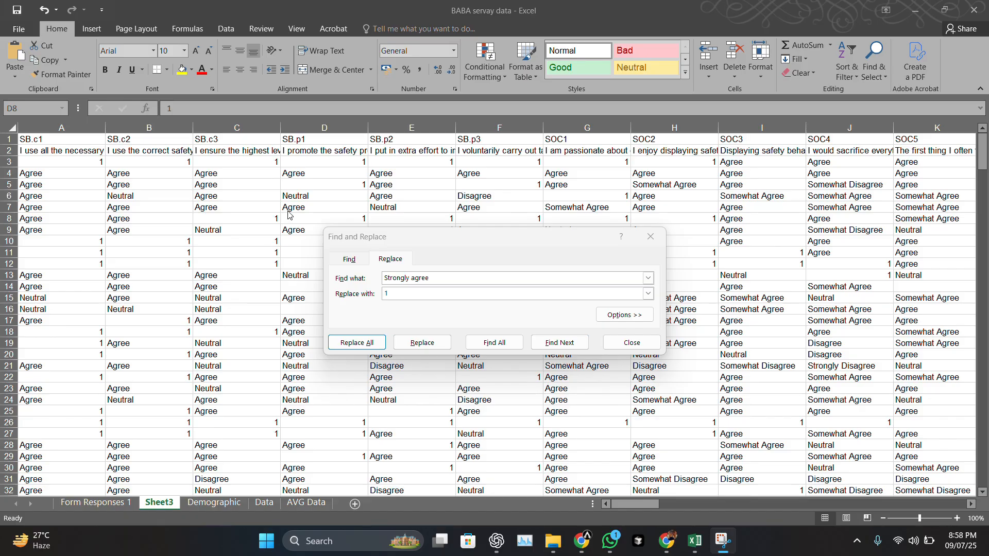
Replace every "Agree" in Sheet3 with 2, taking the search text from cell D7
{"action": "left_click", "coordinate": [291, 208]}
{"action": "double_click", "coordinate": [312, 209]}
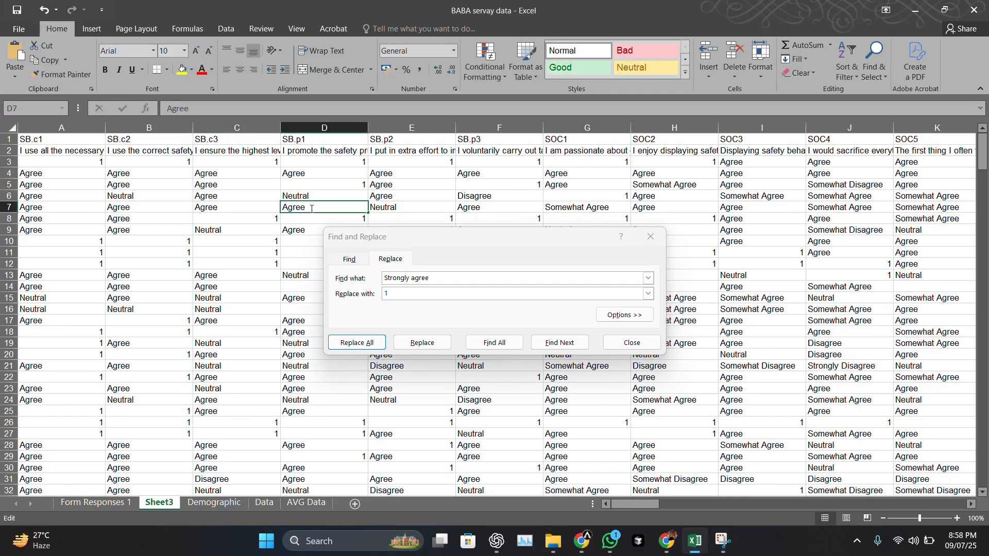
{"action": "left_click_drag", "start_coordinate": [312, 208], "coordinate": [282, 207]}
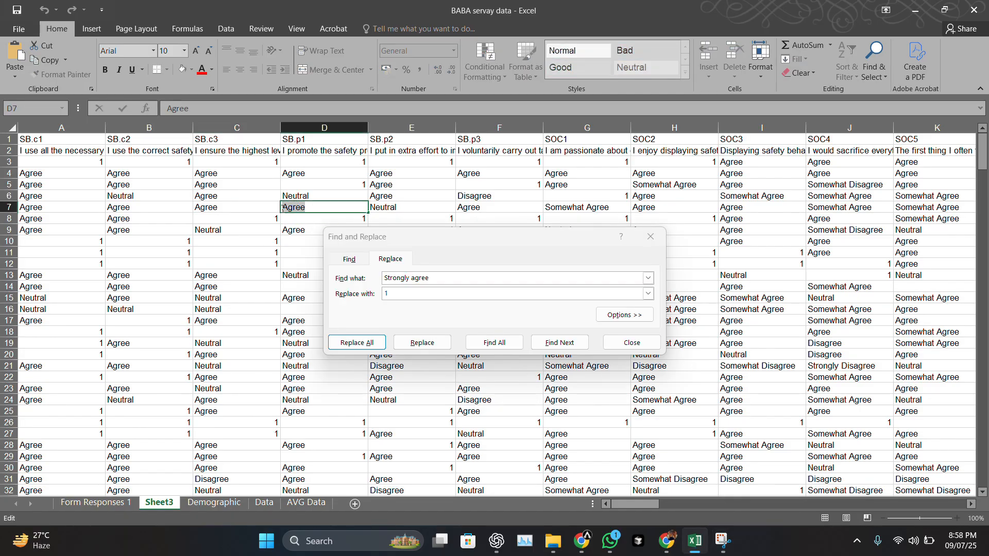
{"action": "double_click", "coordinate": [437, 277]}
{"action": "left_click_drag", "start_coordinate": [437, 277], "coordinate": [332, 269]}
{"action": "key", "text": "ctrl+v"}
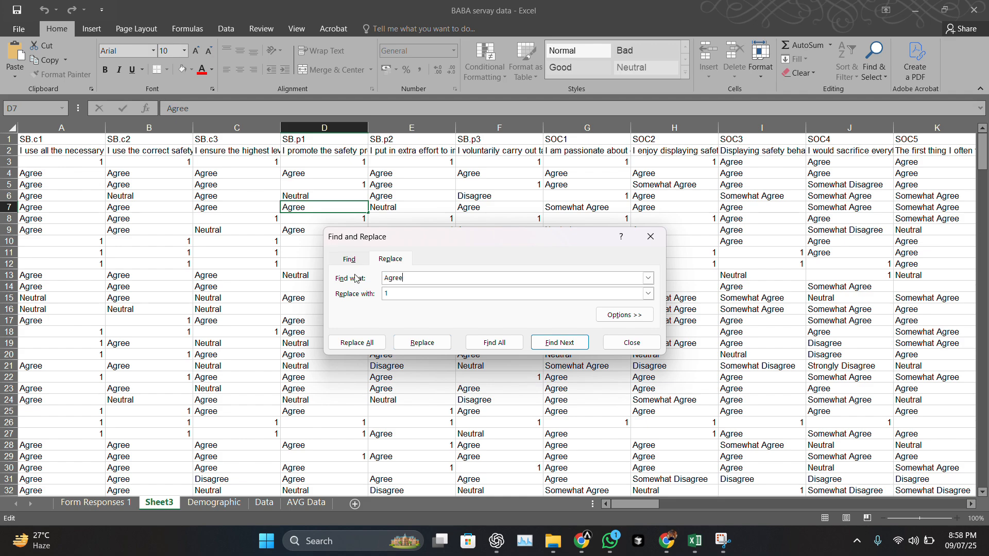
{"action": "left_click", "coordinate": [400, 294]}
{"action": "type", "text": "2"}
{"action": "left_click", "coordinate": [355, 343]}
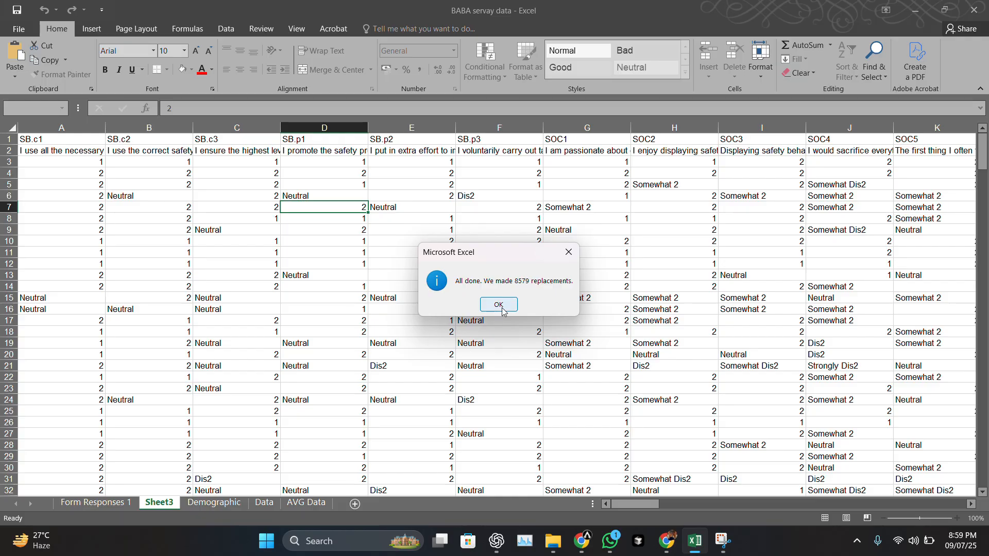
{"action": "left_click", "coordinate": [498, 304]}
Replace every "Neutral" in Sheet3 with 3, taking the search text from cell D13
{"action": "double_click", "coordinate": [331, 275]}
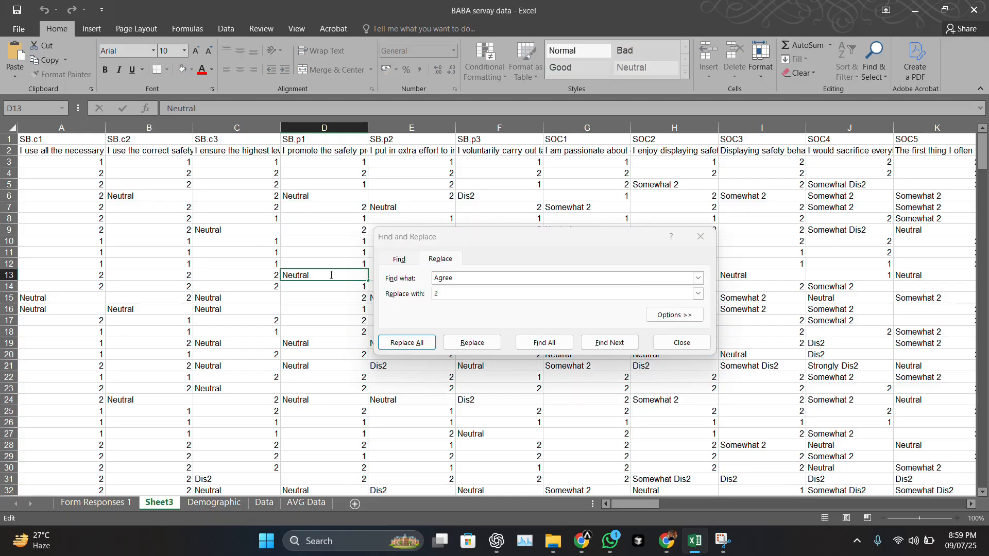
{"action": "left_click_drag", "start_coordinate": [331, 275], "coordinate": [264, 277]}
{"action": "left_click", "coordinate": [680, 278]}
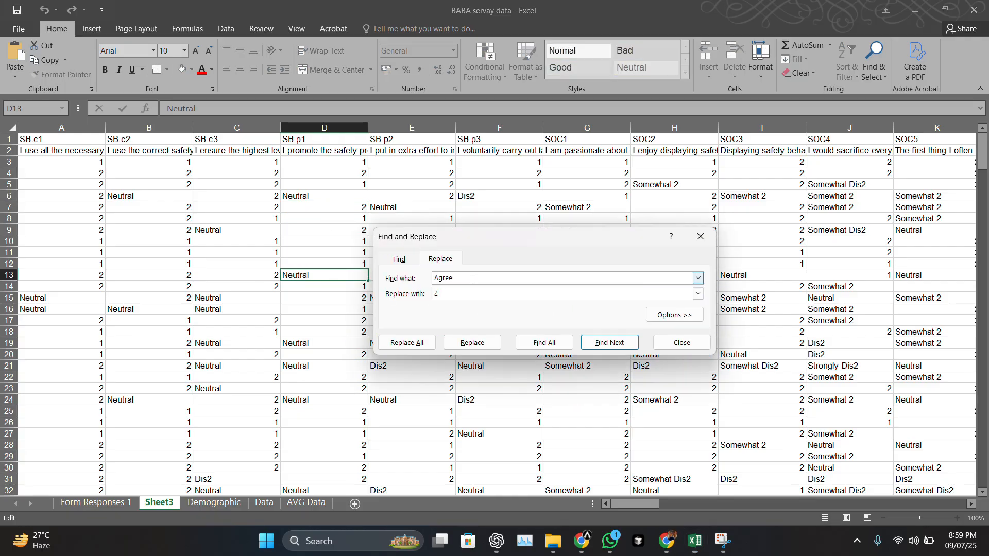
{"action": "key", "text": "ctrl+a"}
{"action": "key", "text": "ctrl+v"}
{"action": "left_click", "coordinate": [467, 297]}
{"action": "type", "text": "3"}
{"action": "left_click", "coordinate": [423, 343]}
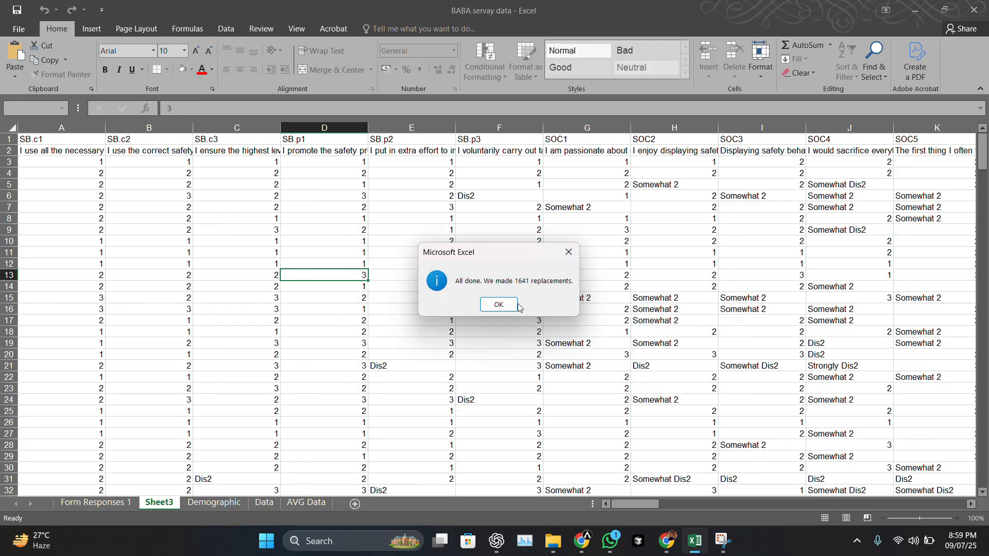
{"action": "left_click", "coordinate": [516, 305]}
Replace every "Dis2" in Sheet3 with 4, taking the search text from cell E21
{"action": "left_click_drag", "start_coordinate": [554, 235], "coordinate": [698, 206]}
{"action": "left_click", "coordinate": [369, 366]}
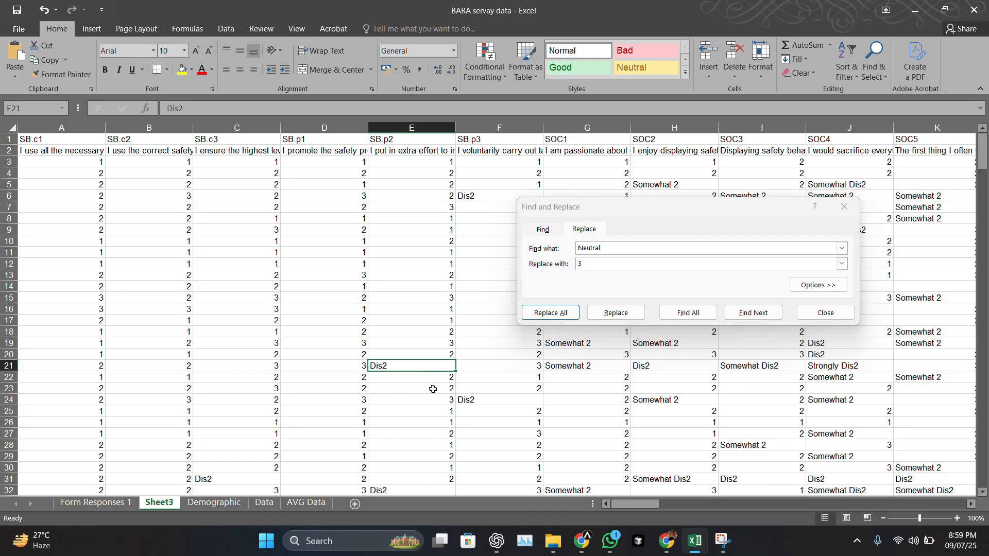
{"action": "double_click", "coordinate": [403, 371]}
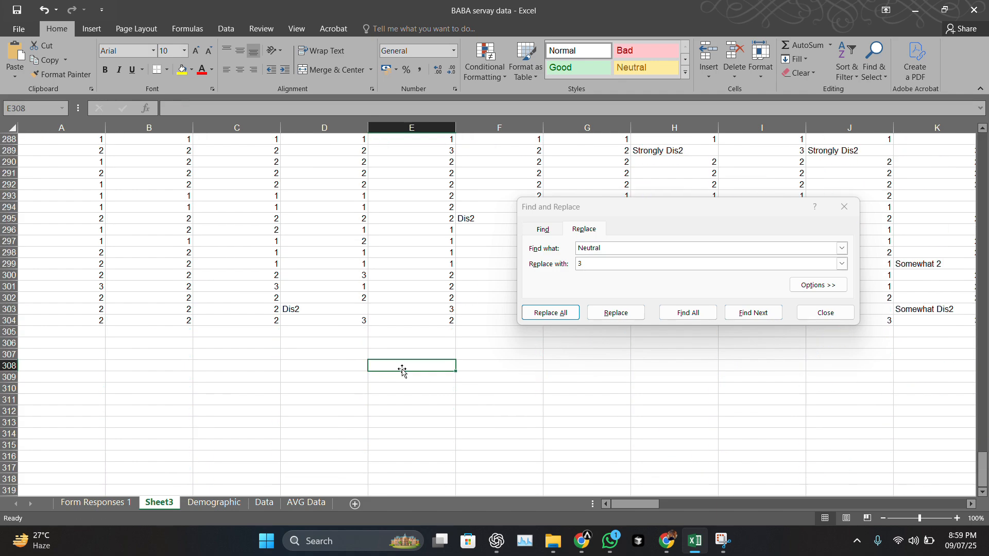
{"action": "scroll", "coordinate": [402, 371], "scroll_direction": "up", "scroll_amount": 20}
{"action": "scroll", "coordinate": [402, 370], "scroll_direction": "up", "scroll_amount": 20}
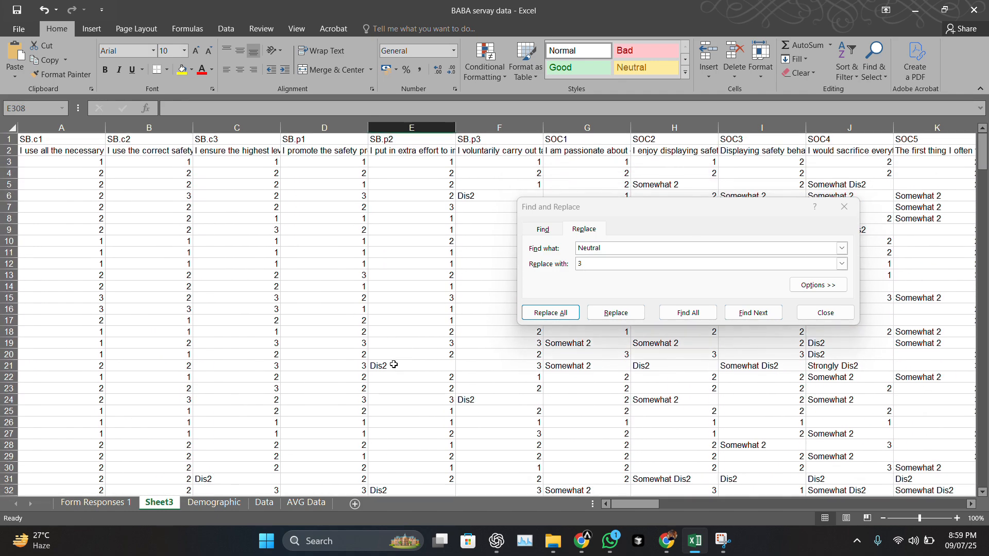
{"action": "triple_click", "coordinate": [394, 365]}
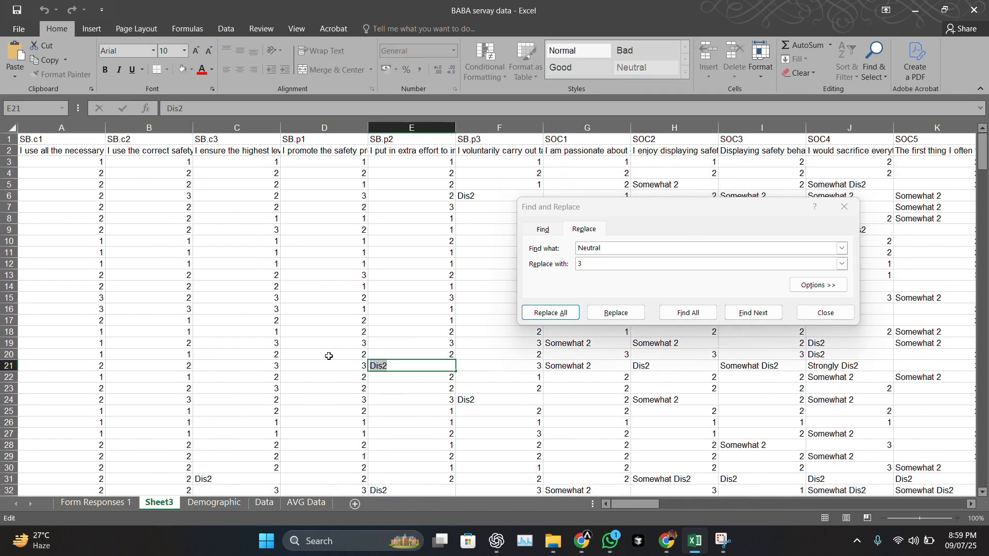
{"action": "double_click", "coordinate": [627, 248]}
{"action": "type", "text": "Dis2"}
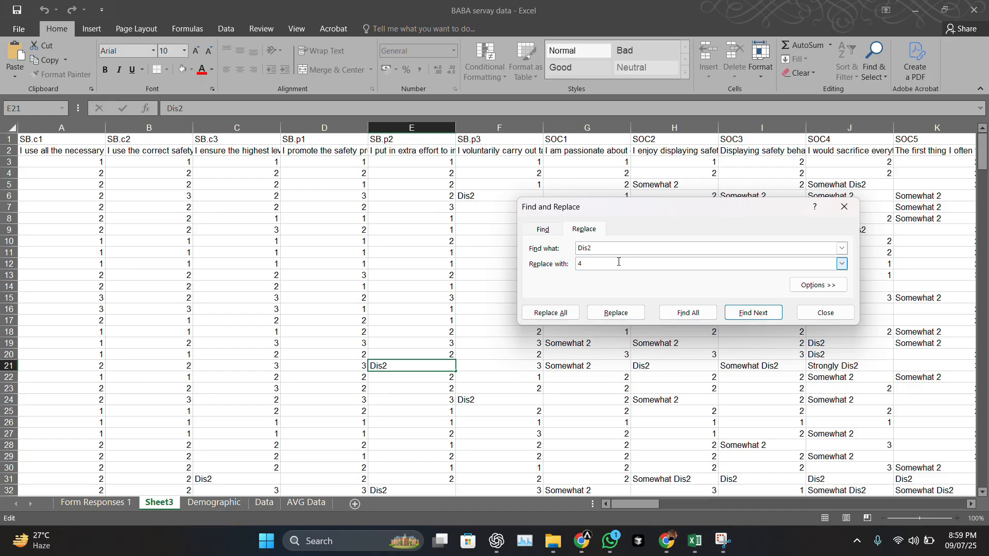
{"action": "left_click", "coordinate": [554, 313]}
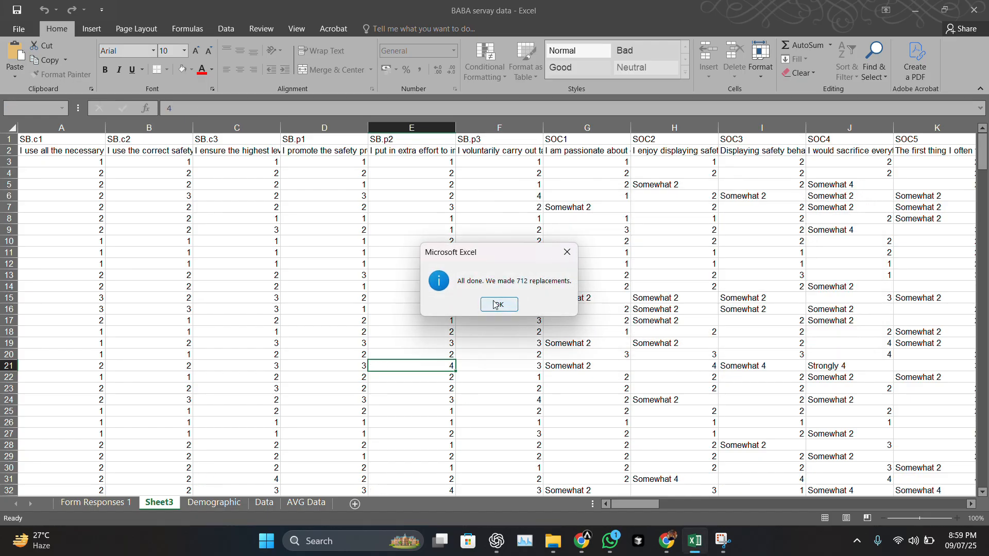
{"action": "left_click", "coordinate": [494, 304]}
{"action": "left_click_drag", "start_coordinate": [650, 202], "coordinate": [396, 202]}
{"action": "double_click", "coordinate": [650, 184]}
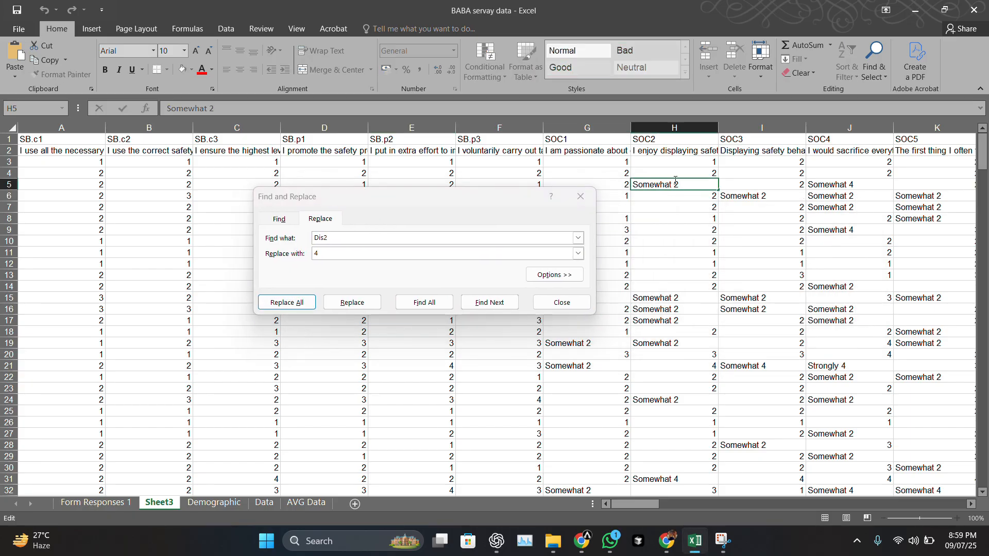
{"action": "left_click_drag", "start_coordinate": [675, 180], "coordinate": [547, 168]}
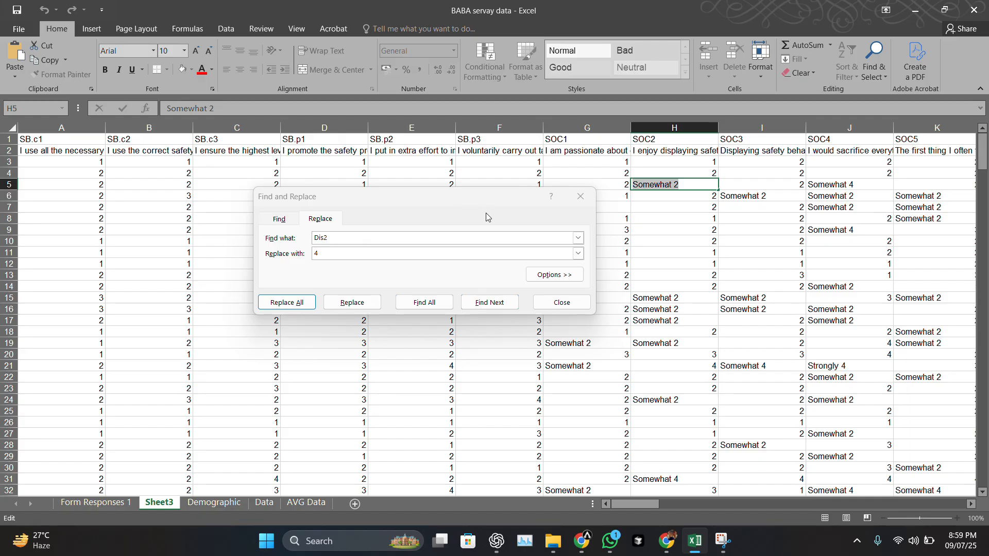
{"action": "left_click", "coordinate": [580, 196]}
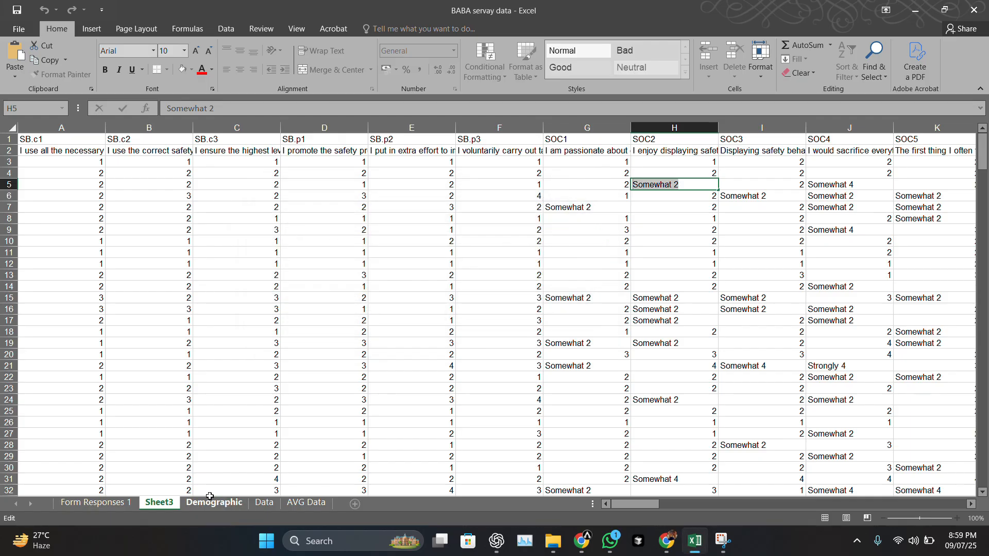
Delete Sheet3 from the workbook and open the Data sheet with the numerically coded answers
{"action": "right_click", "coordinate": [157, 502]}
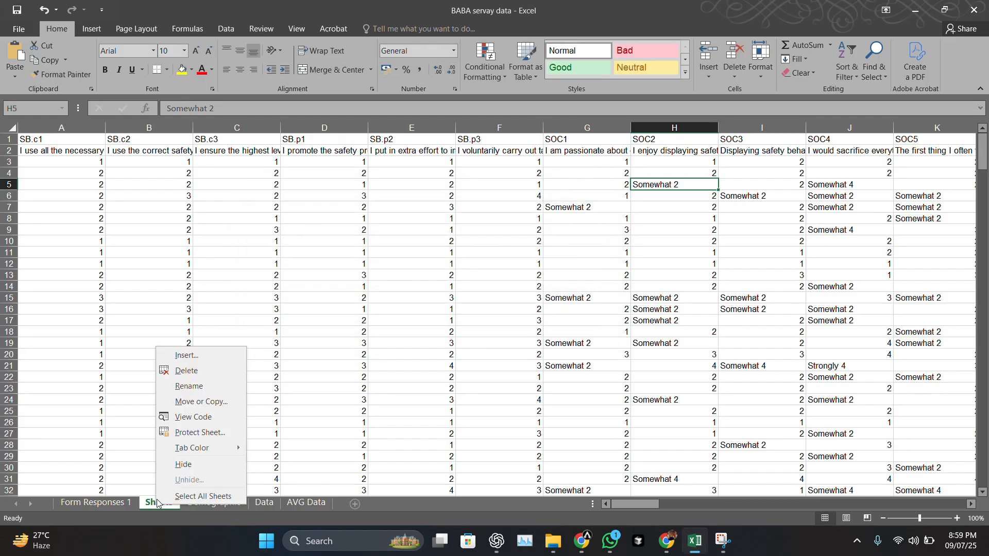
{"action": "left_click", "coordinate": [193, 377]}
{"action": "left_click", "coordinate": [472, 305]}
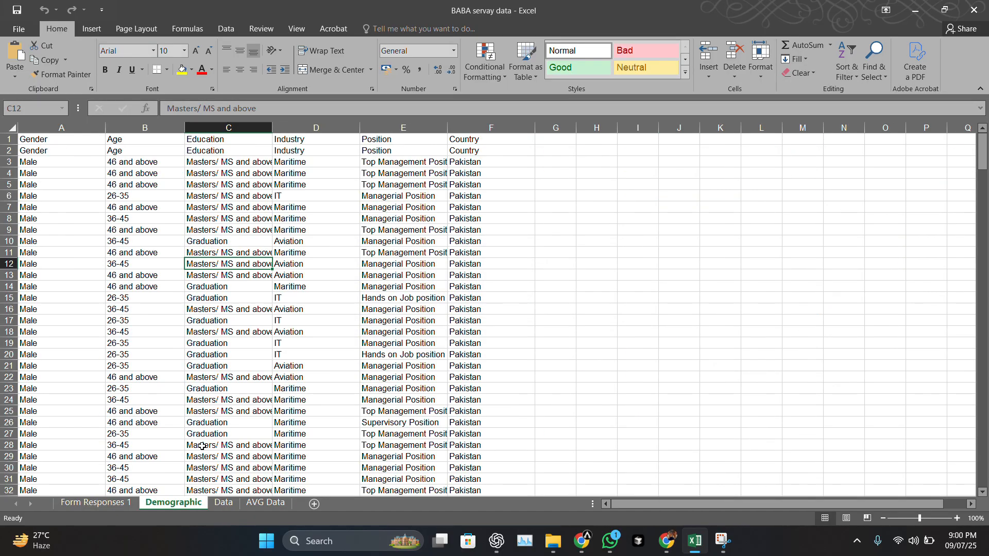
{"action": "left_click", "coordinate": [226, 505]}
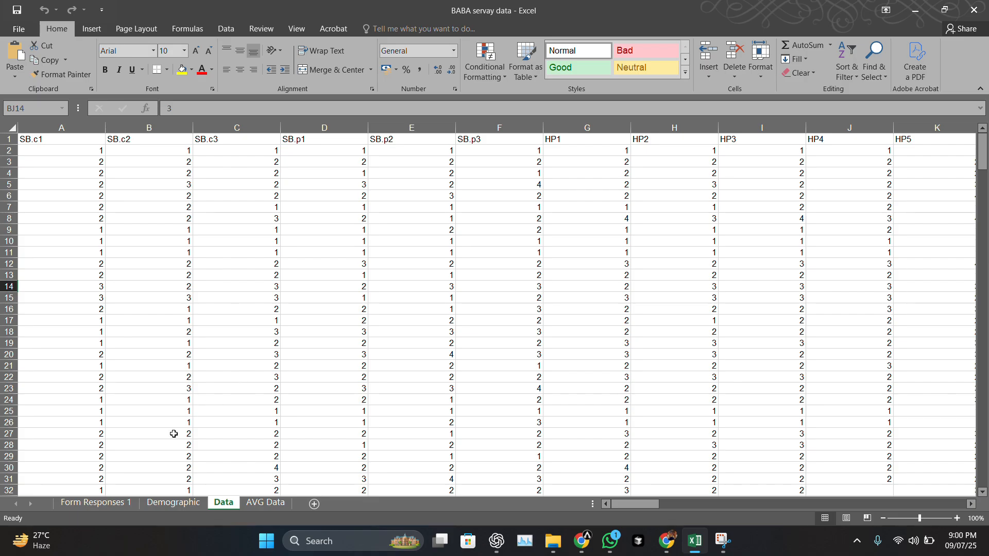
Widen the SB.c1 column in Form Responses 1 to fit its full question text, and examine the question and its item code
{"action": "left_click", "coordinate": [93, 503]}
{"action": "scroll", "coordinate": [305, 369], "scroll_direction": "left", "scroll_amount": 20}
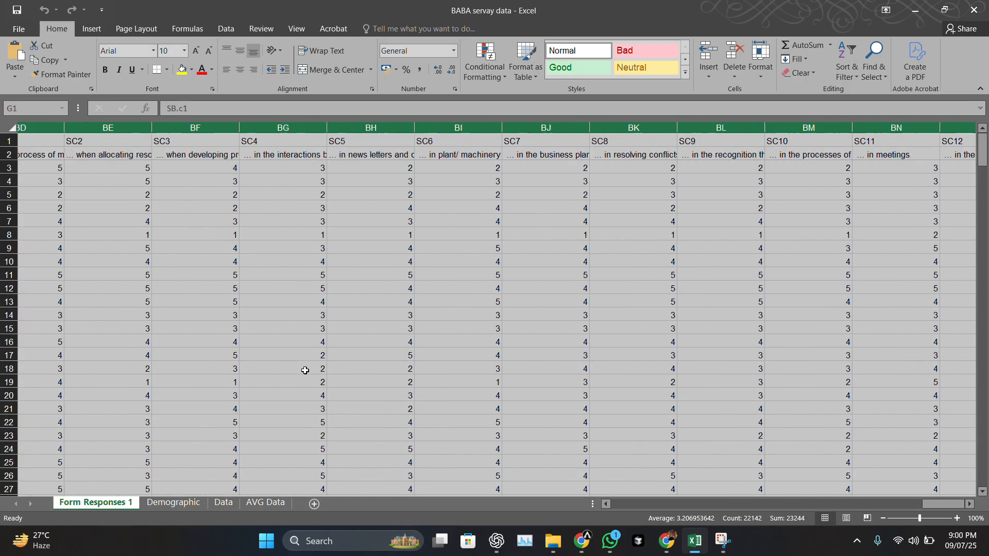
{"action": "scroll", "coordinate": [303, 371], "scroll_direction": "left", "scroll_amount": 5}
{"action": "scroll", "coordinate": [490, 256], "scroll_direction": "down", "scroll_amount": 2}
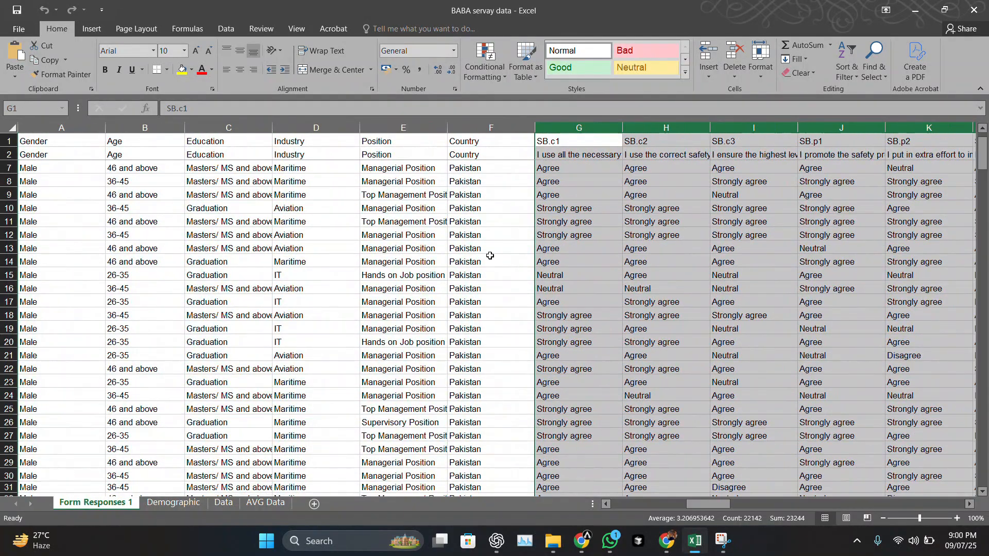
{"action": "left_click", "coordinate": [489, 257]}
{"action": "scroll", "coordinate": [491, 258], "scroll_direction": "up", "scroll_amount": 4}
{"action": "left_click_drag", "start_coordinate": [622, 126], "coordinate": [809, 127]}
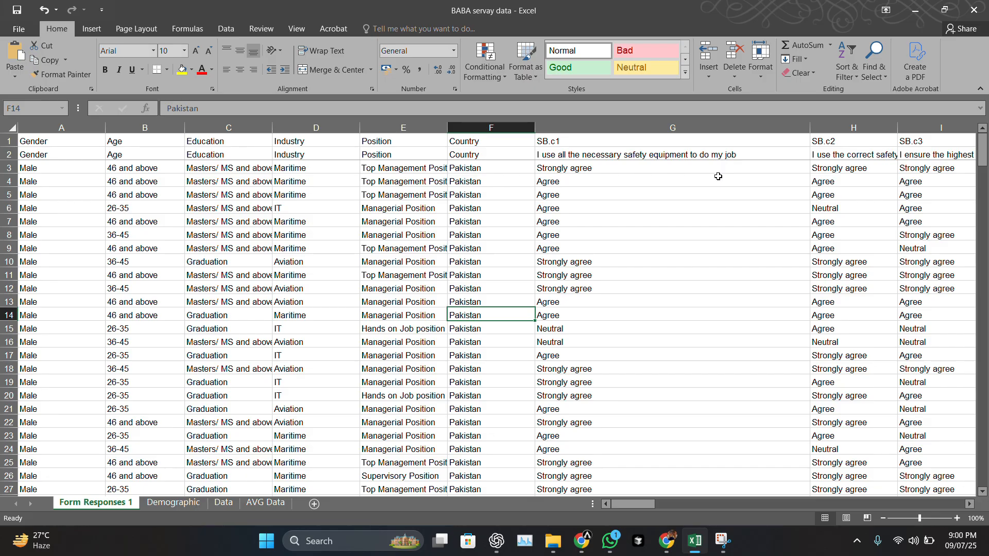
{"action": "left_click", "coordinate": [660, 156]}
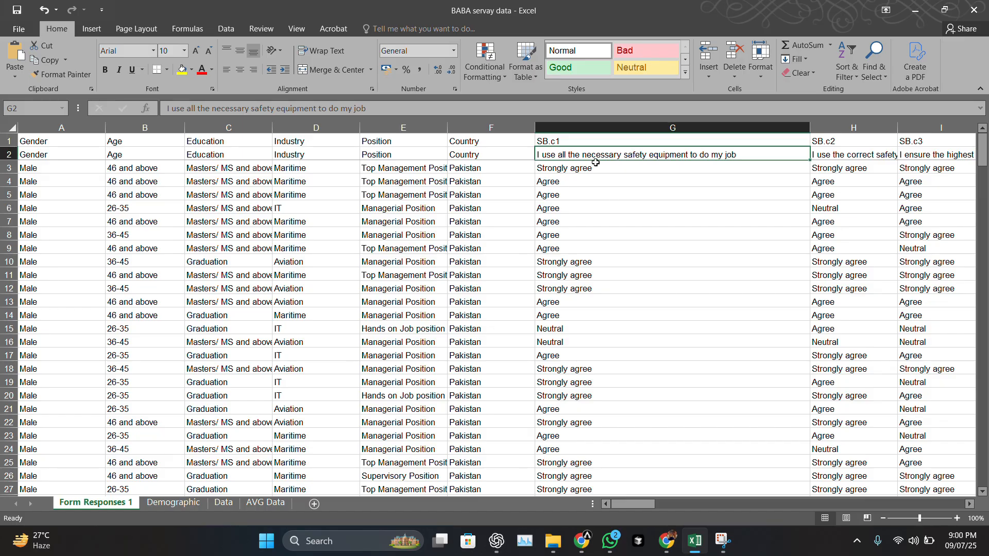
{"action": "left_click", "coordinate": [591, 144]}
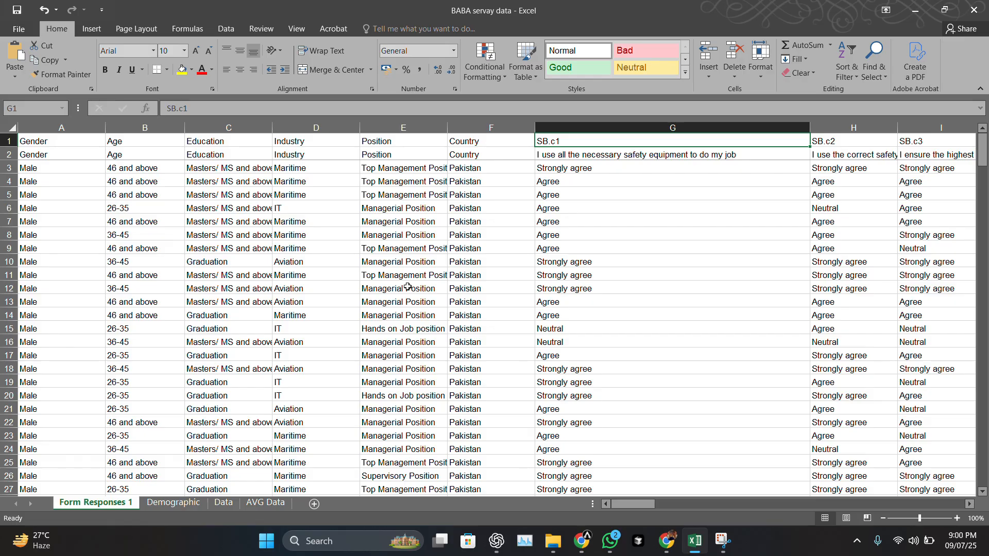
Look at the Demographic sheet and the coded SB and HP item columns in the Data sheet
{"action": "left_click", "coordinate": [177, 503]}
{"action": "left_click", "coordinate": [223, 504]}
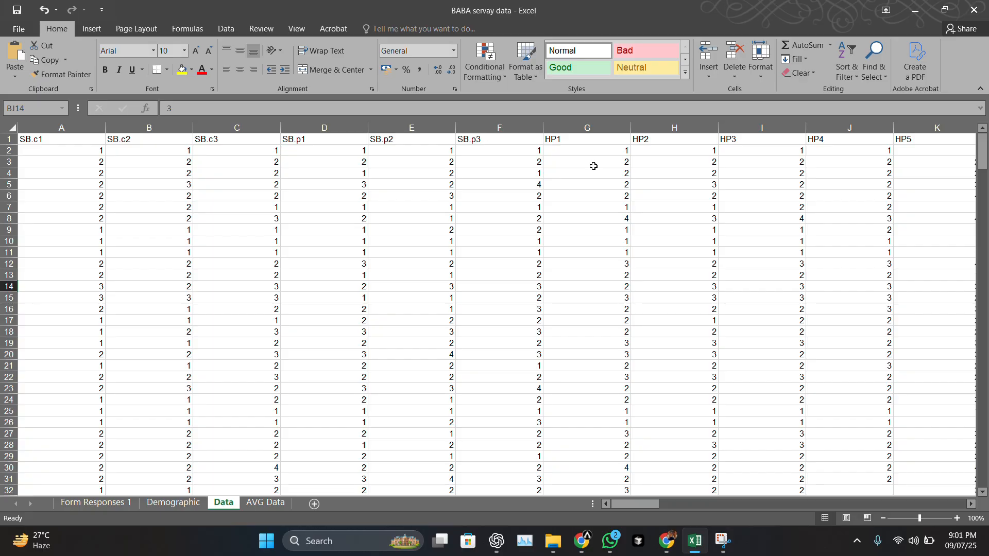
{"action": "left_click", "coordinate": [427, 23]}
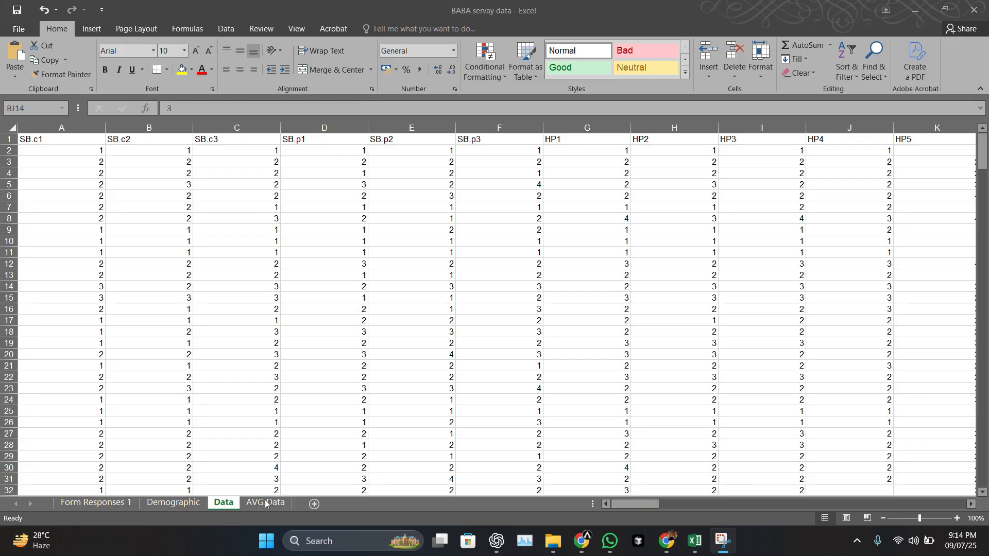
{"action": "left_click", "coordinate": [216, 430]}
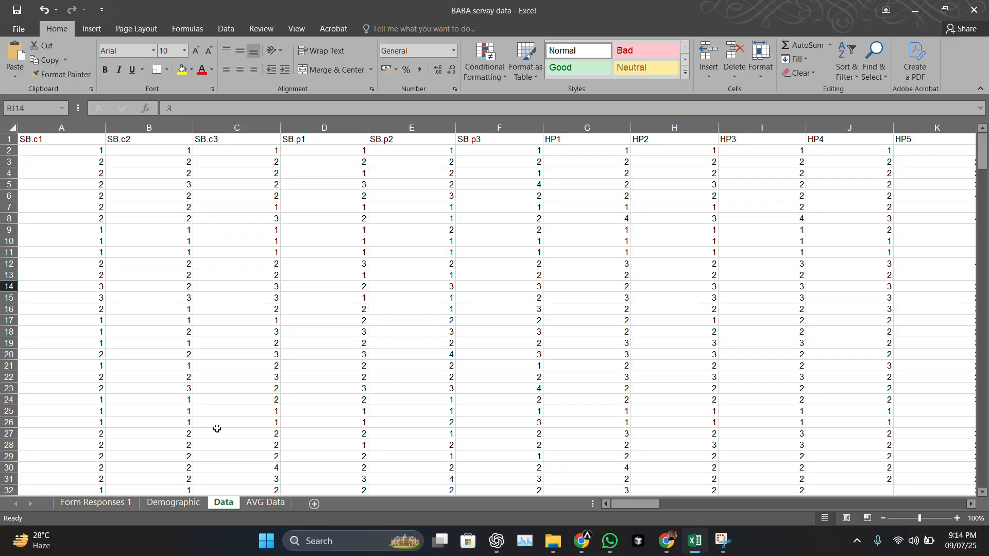
{"action": "left_click", "coordinate": [453, 376]}
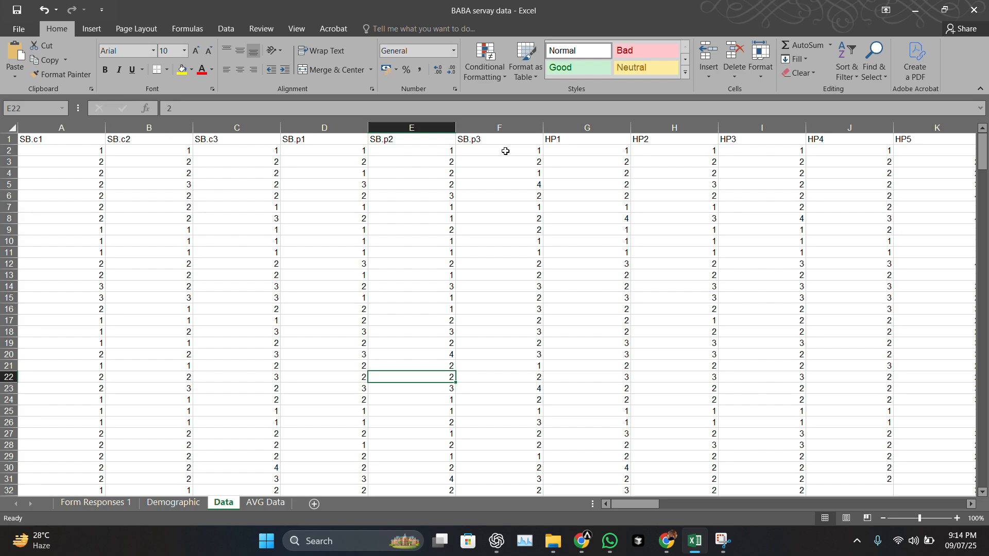
Insert a blank column before HP1 in the Data sheet and give it the header "AVG SB"
{"action": "left_click", "coordinate": [585, 128]}
{"action": "right_click", "coordinate": [585, 130]}
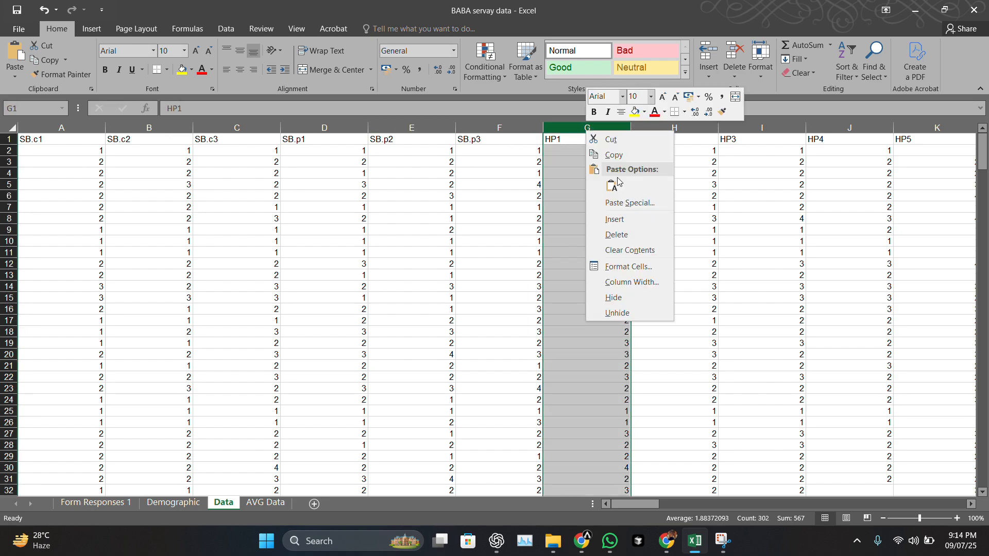
{"action": "left_click", "coordinate": [630, 220]}
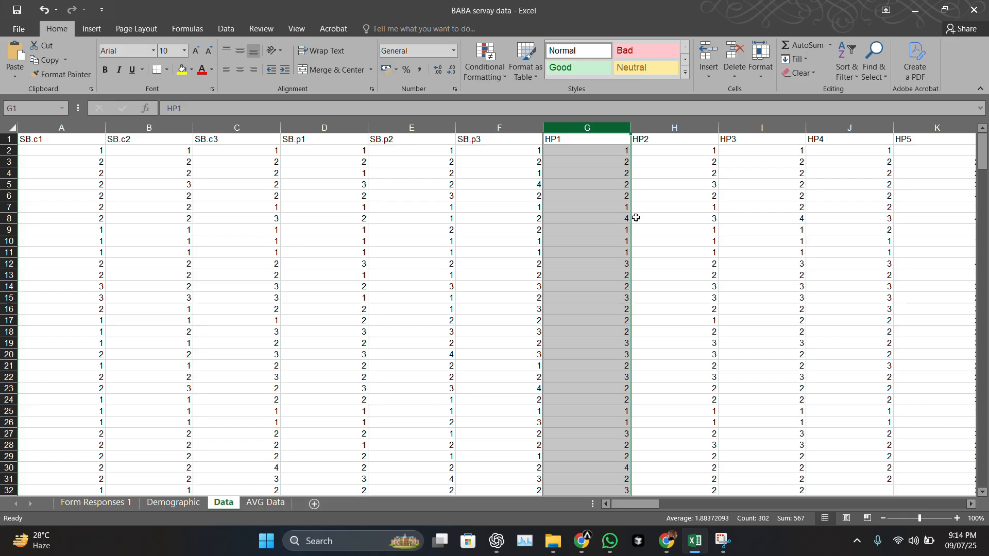
{"action": "left_click", "coordinate": [607, 140]}
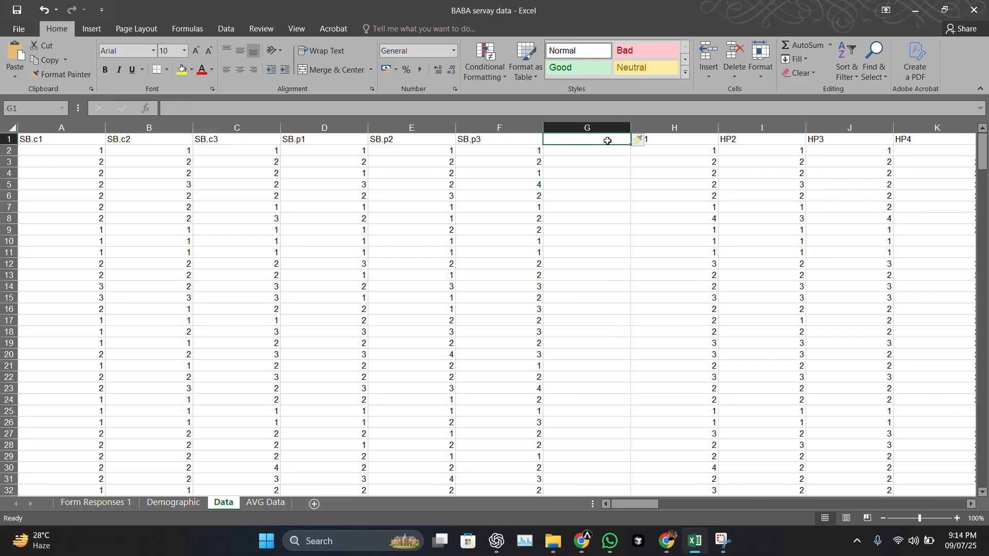
{"action": "type", "text": "AVG"}
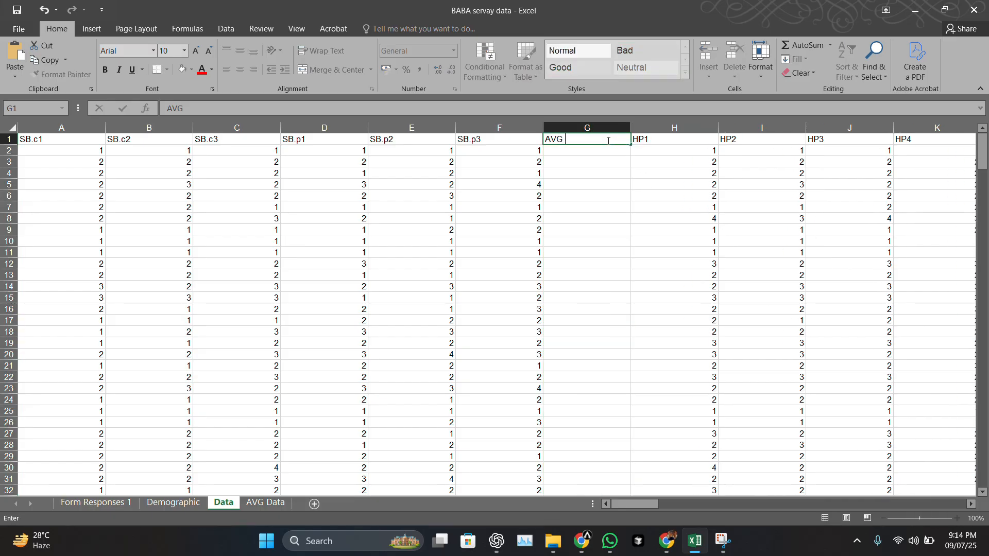
{"action": "type", "text": " SB"}
{"action": "key", "text": "Return"}
Enter the formula =AVERAGE(A2:F2) in cell G2 to average the first respondent's six SB items
{"action": "type", "text": "="}
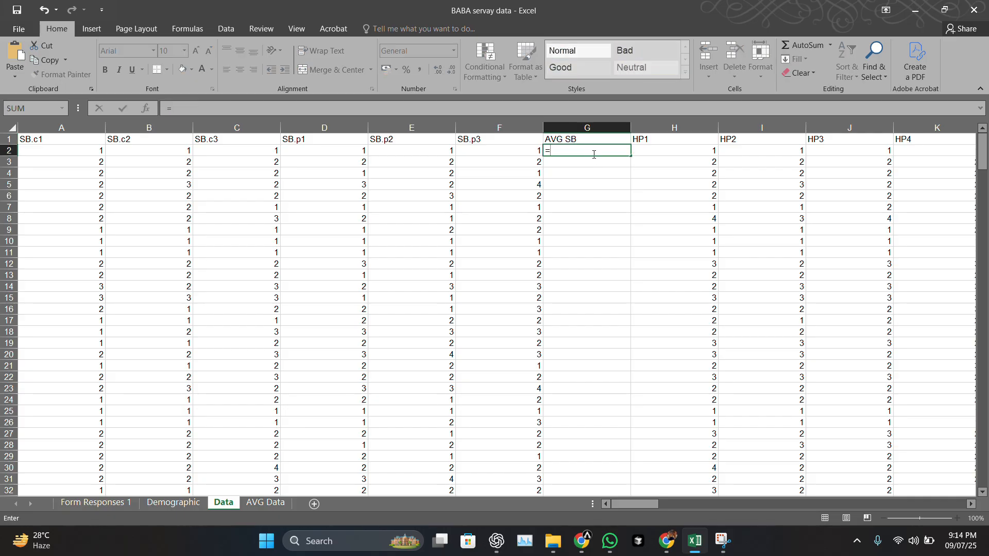
{"action": "type", "text": "ave"}
{"action": "double_click", "coordinate": [578, 174]}
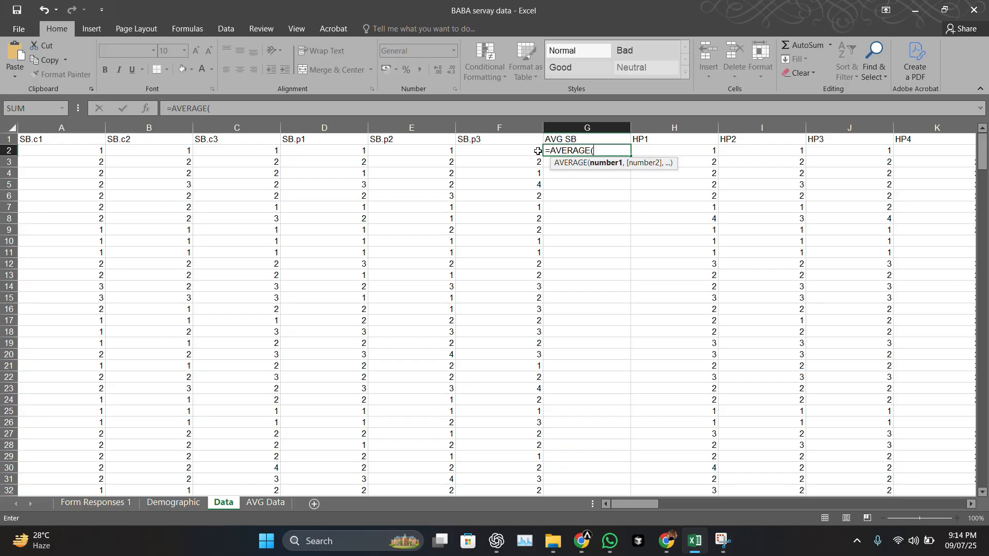
{"action": "left_click_drag", "start_coordinate": [537, 150], "coordinate": [164, 159]}
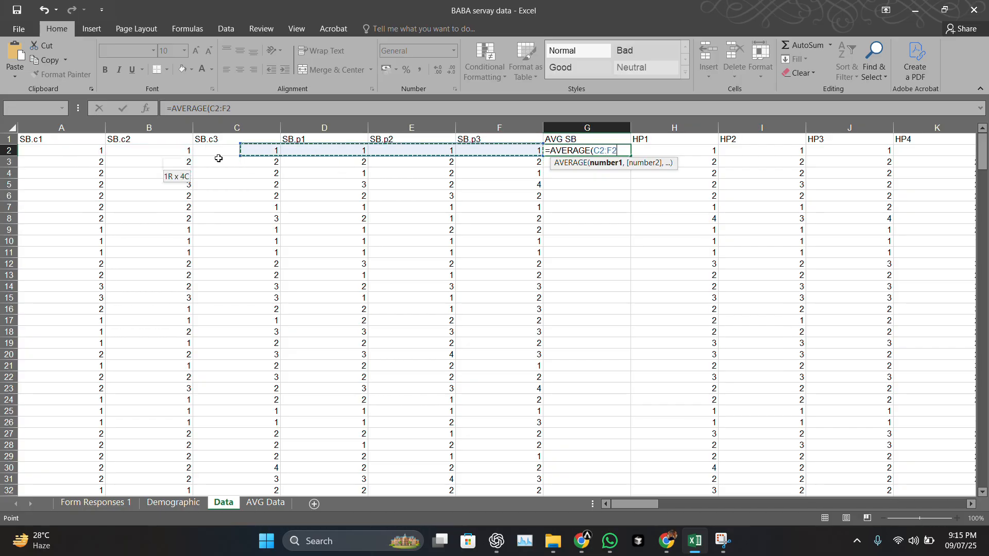
{"action": "key", "text": "Return"}
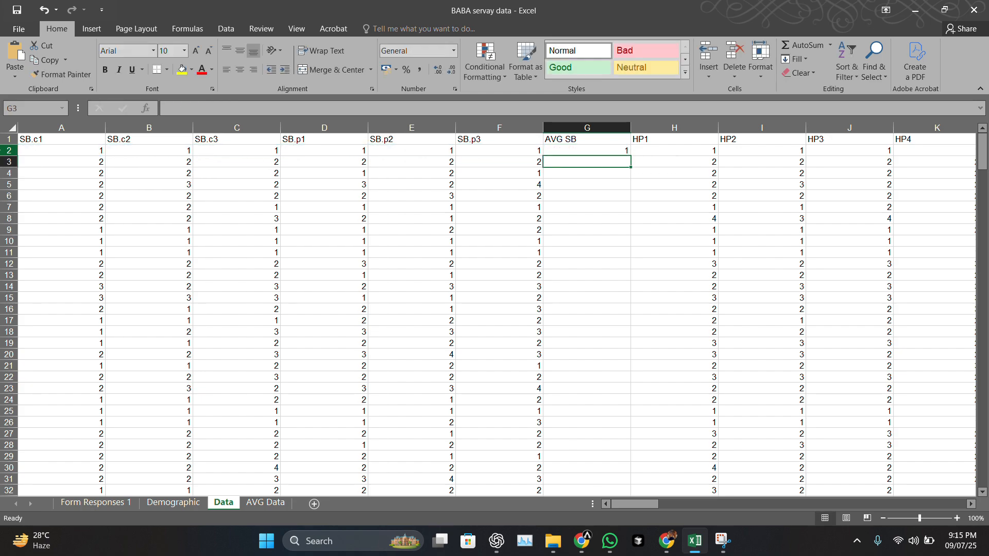
Fill the AVG SB formula from G2 down through row 303
{"action": "left_click", "coordinate": [619, 152]}
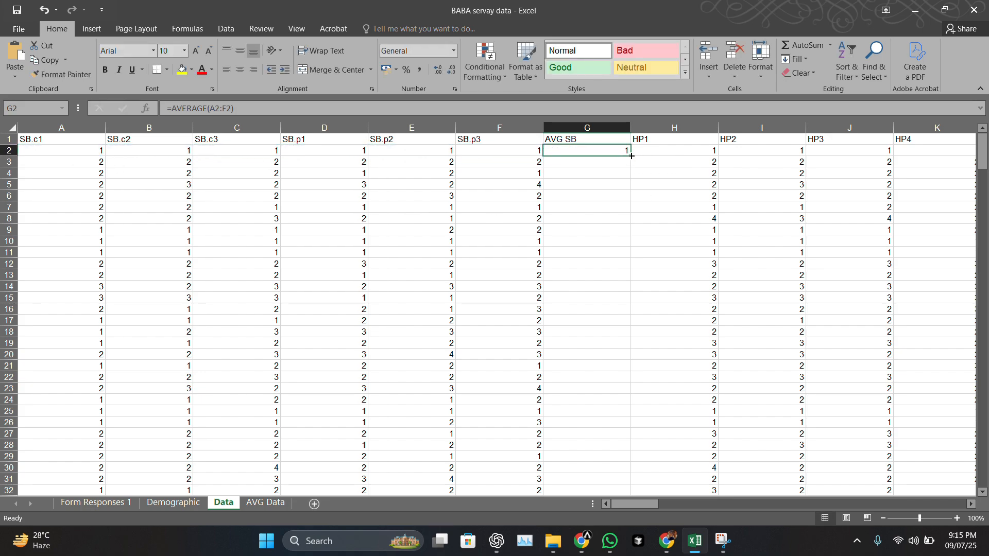
{"action": "left_click_drag", "start_coordinate": [631, 156], "coordinate": [624, 484]}
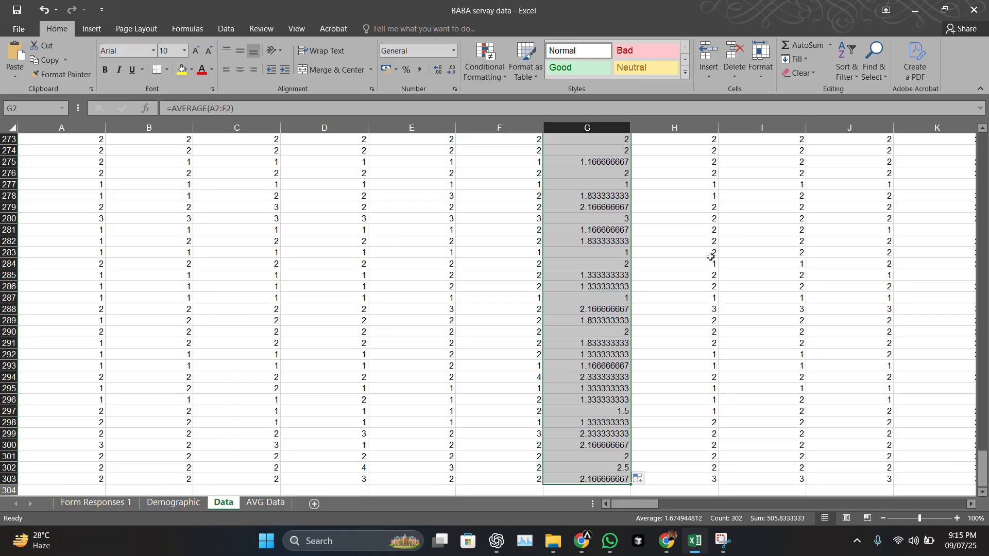
{"action": "scroll", "coordinate": [711, 257], "scroll_direction": "up", "scroll_amount": 20}
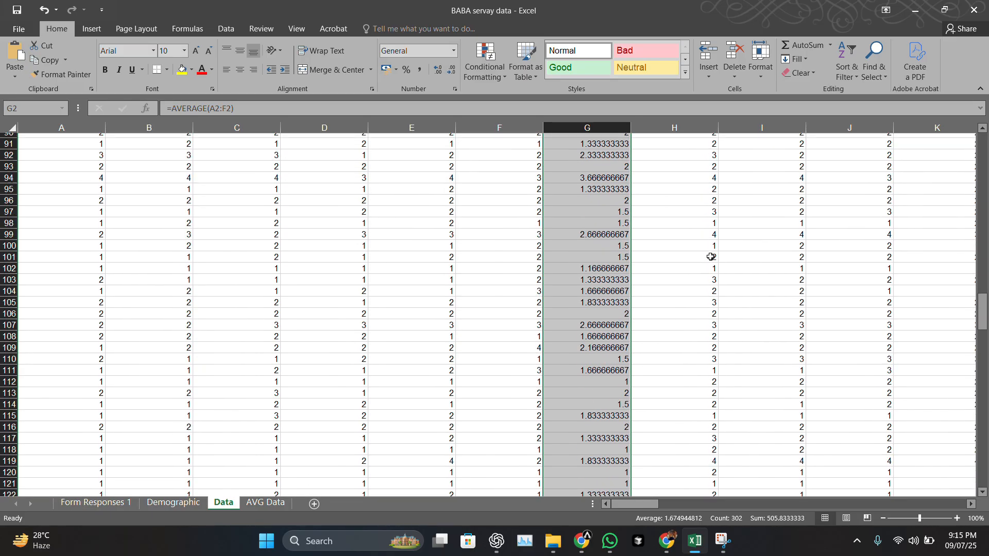
{"action": "scroll", "coordinate": [711, 257], "scroll_direction": "up", "scroll_amount": 20}
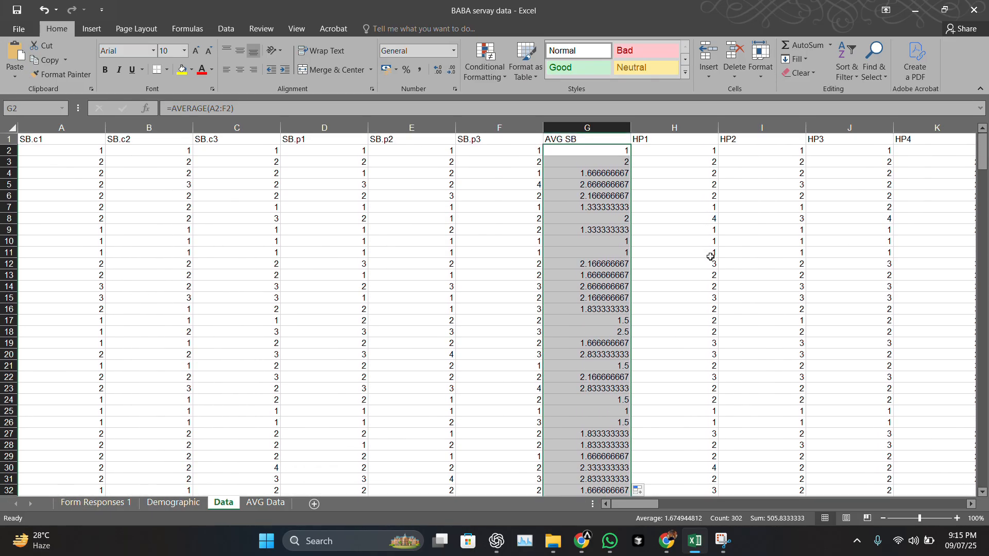
Insert a blank column between HP10 and JC.isjr1 and give it the header "AVG HP"
{"action": "scroll", "coordinate": [710, 257], "scroll_direction": "right", "scroll_amount": 2}
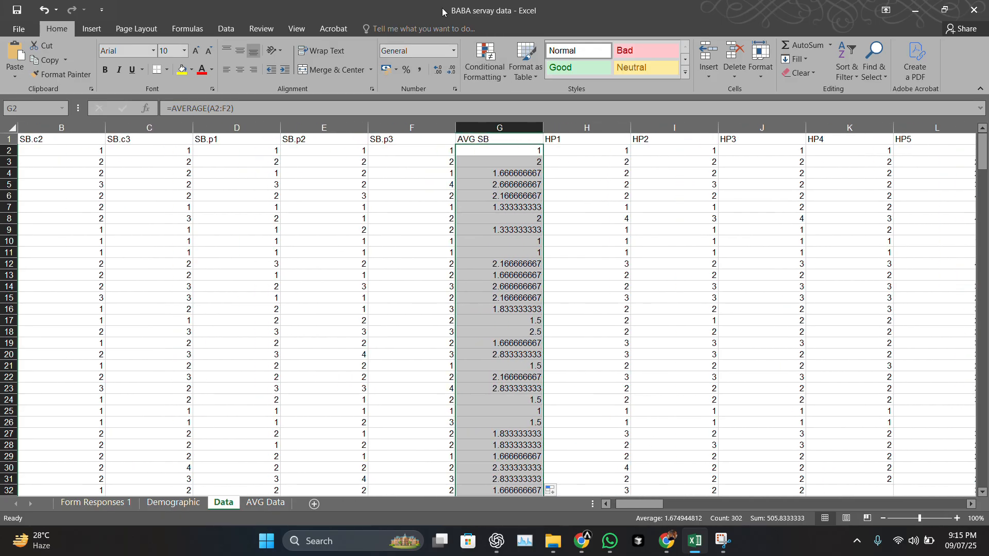
{"action": "left_click", "coordinate": [425, 17]}
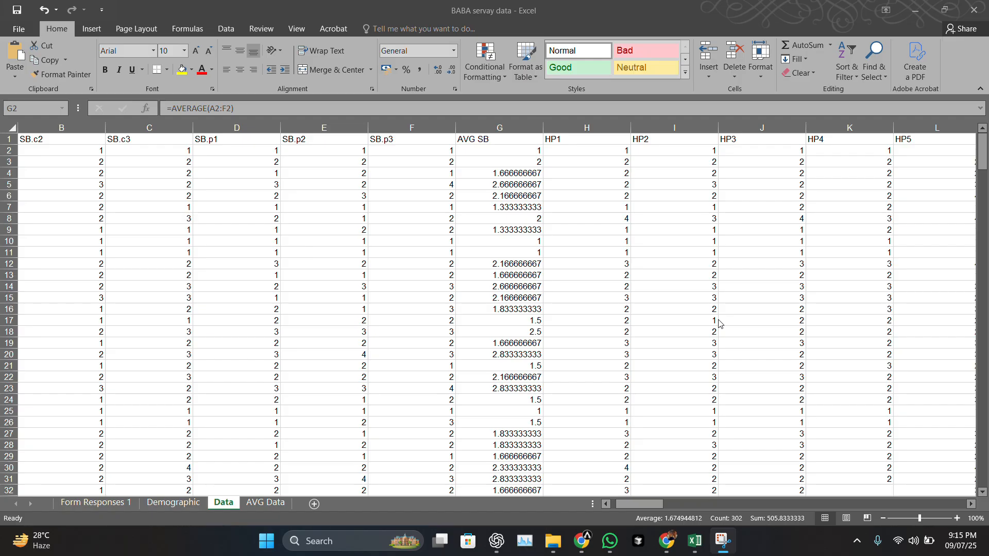
{"action": "left_click", "coordinate": [635, 290]}
{"action": "scroll", "coordinate": [718, 277], "scroll_direction": "right", "scroll_amount": 3}
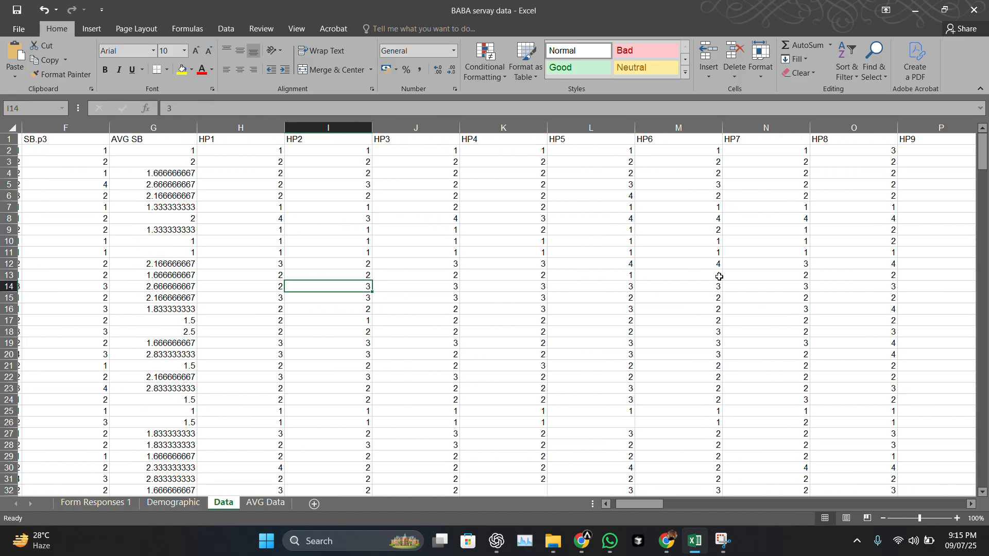
{"action": "scroll", "coordinate": [719, 277], "scroll_direction": "right", "scroll_amount": 4}
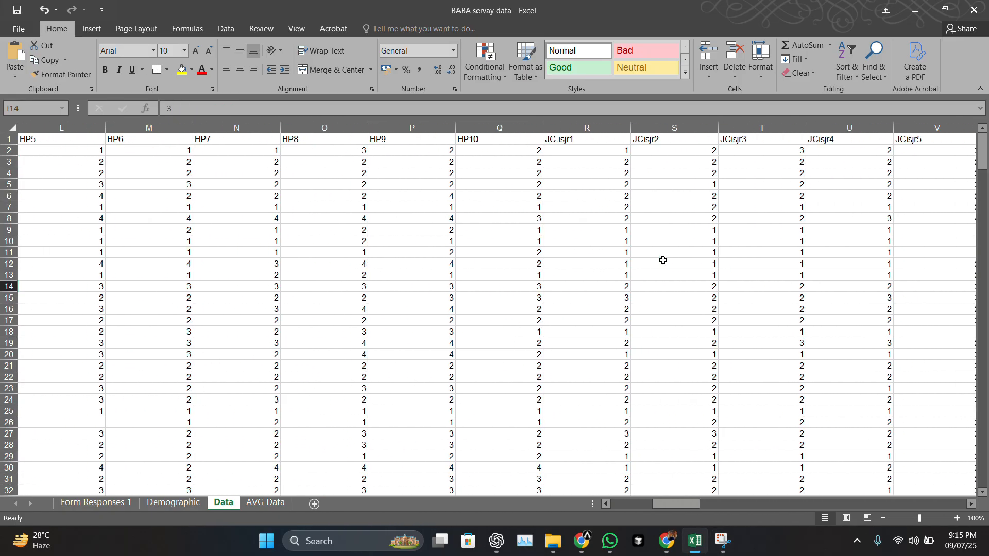
{"action": "left_click", "coordinate": [596, 127]}
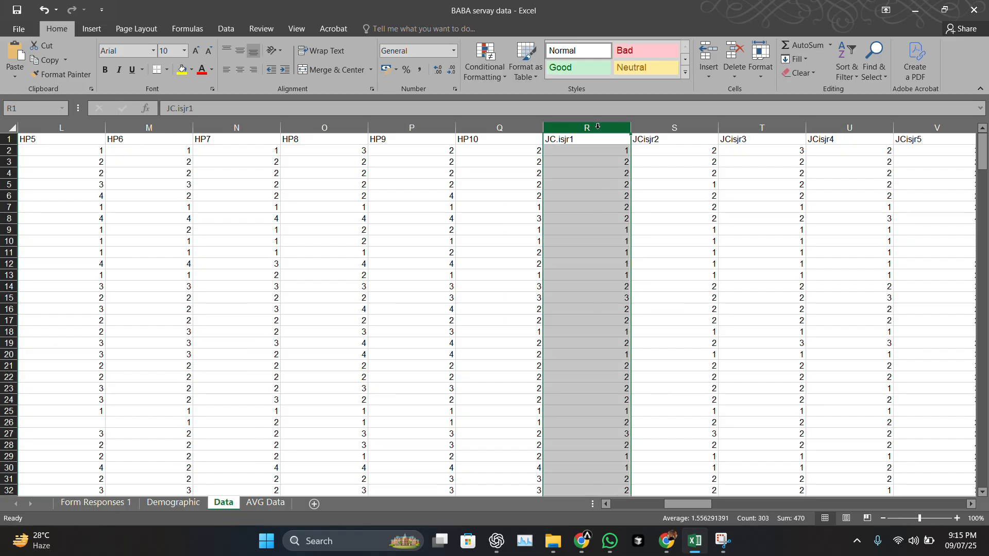
{"action": "right_click", "coordinate": [599, 129]}
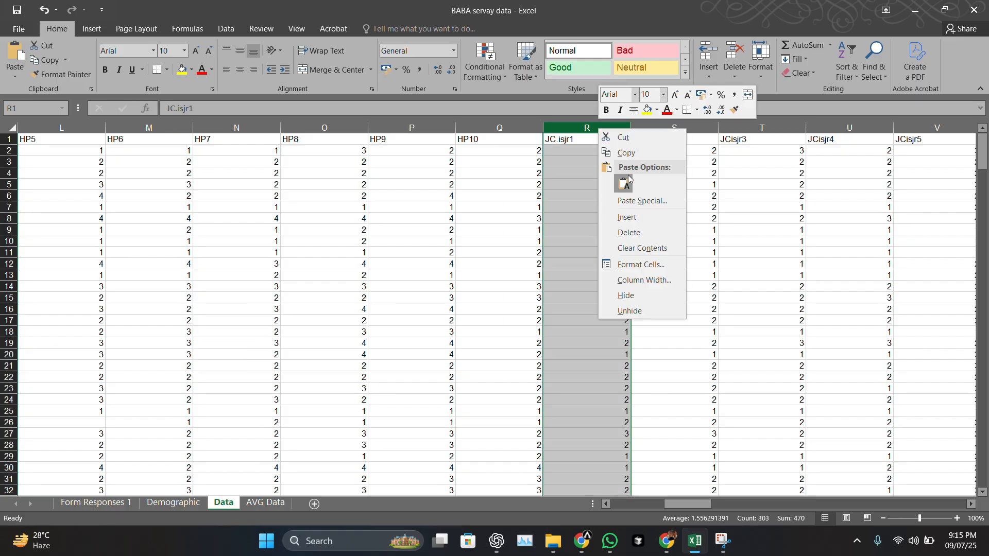
{"action": "left_click", "coordinate": [632, 216]}
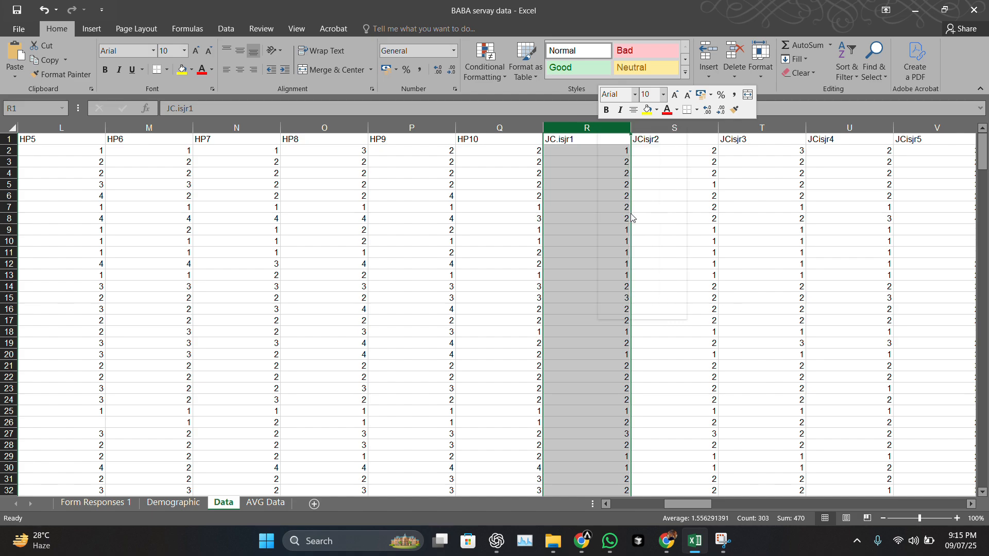
{"action": "left_click", "coordinate": [597, 139]}
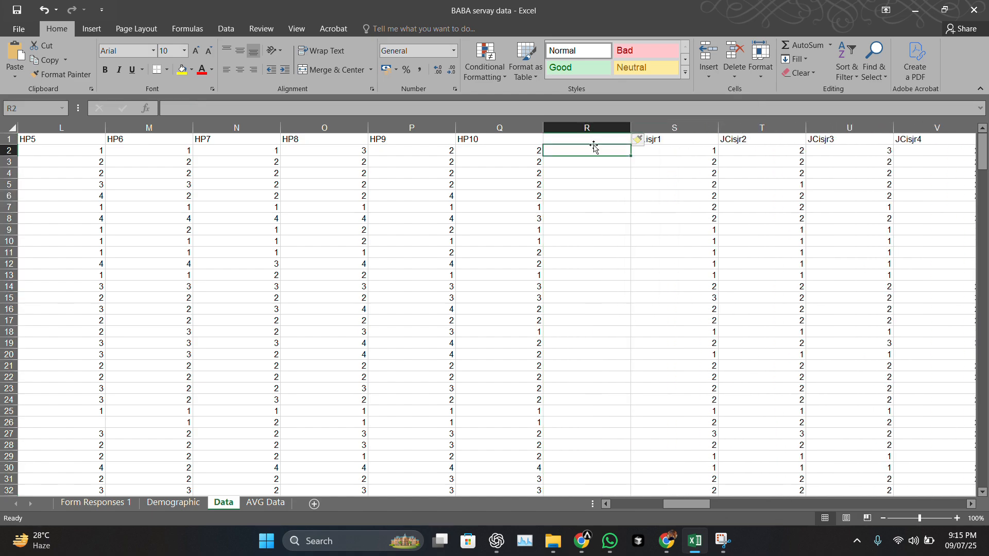
{"action": "type", "text": "AVG HP"}
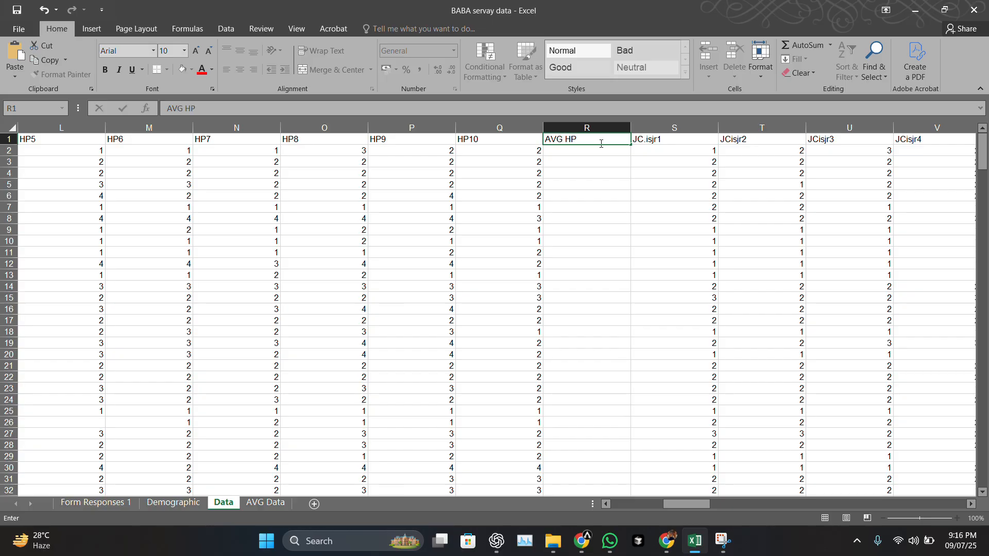
Enter the formula =AVERAGE(H2:Q2) in cell R2 to average the first respondent's ten HP items
{"action": "left_click", "coordinate": [596, 154]}
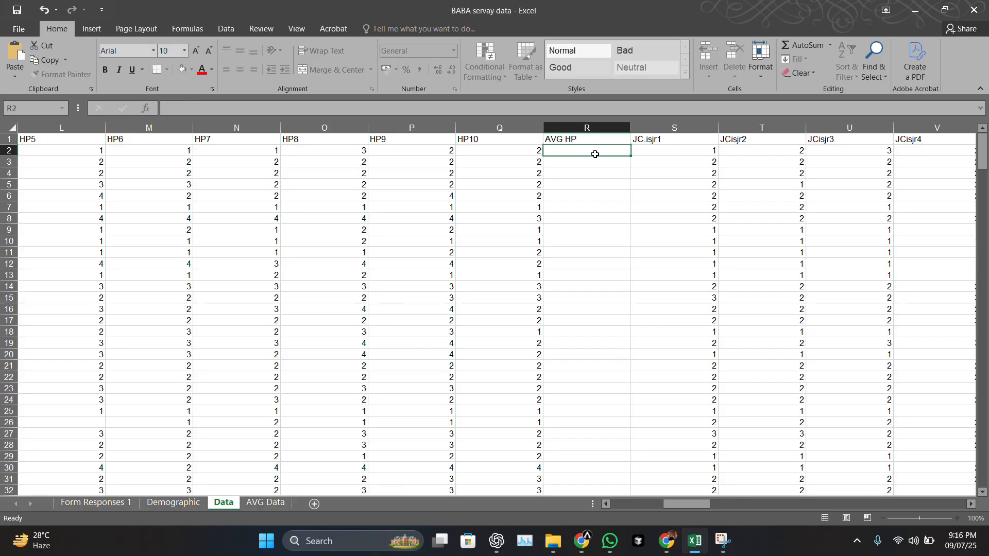
{"action": "type", "text": "=av"}
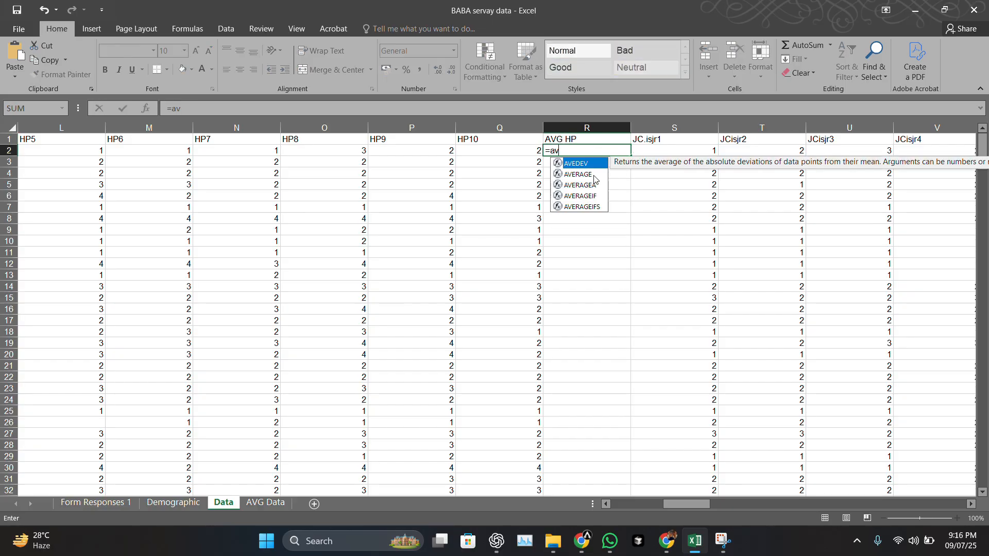
{"action": "double_click", "coordinate": [593, 175]}
{"action": "left_click_drag", "start_coordinate": [519, 151], "coordinate": [171, 151]}
{"action": "key", "text": "Return"}
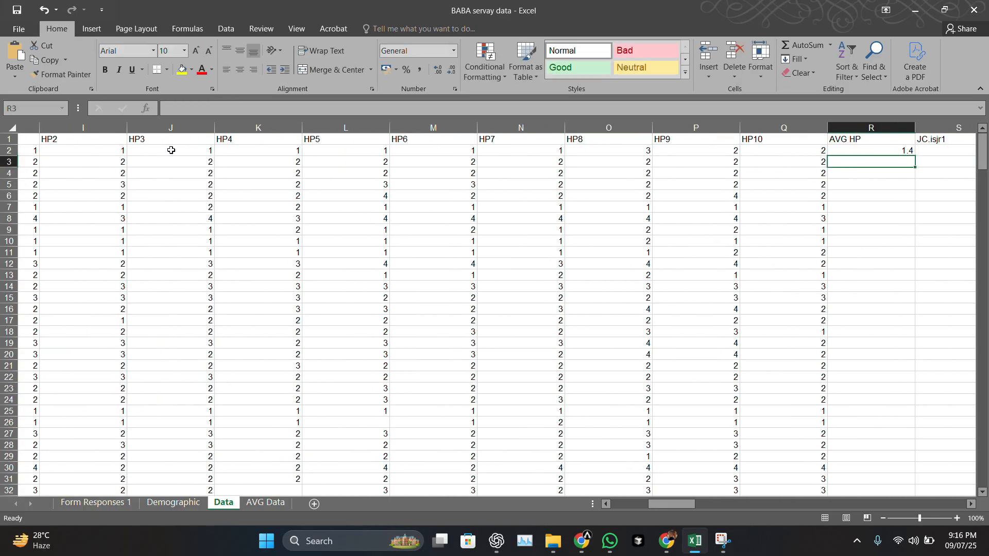
Fill the AVG HP formula from R2 down through the last response row
{"action": "left_click", "coordinate": [788, 150]}
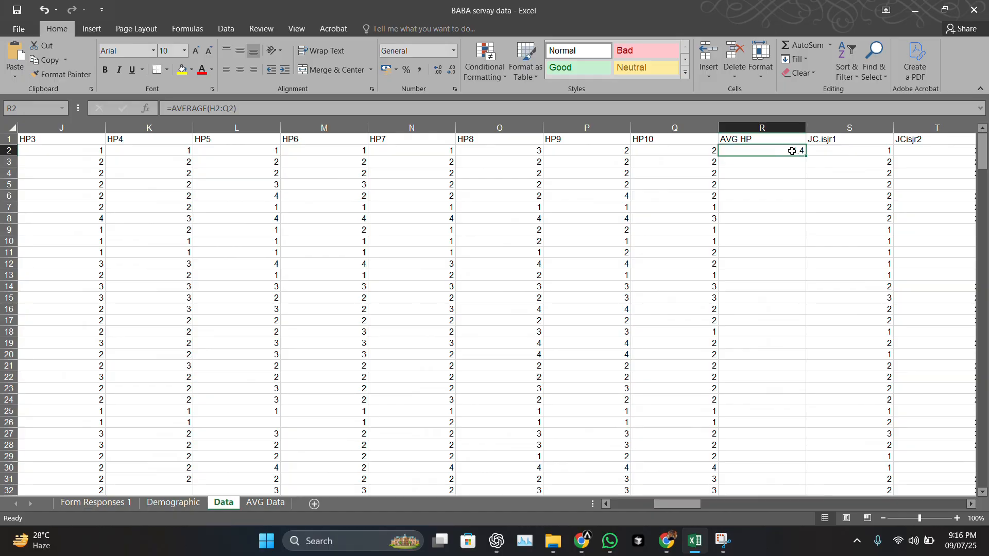
{"action": "left_click_drag", "start_coordinate": [808, 154], "coordinate": [783, 413]}
{"action": "scroll", "coordinate": [855, 351], "scroll_direction": "up", "scroll_amount": 20}
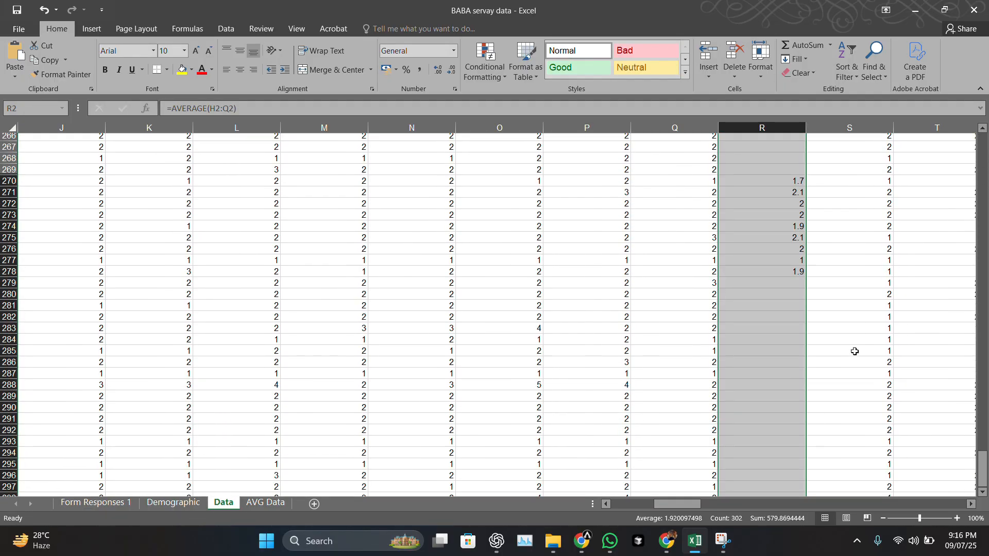
{"action": "scroll", "coordinate": [854, 351], "scroll_direction": "up", "scroll_amount": 7}
{"action": "scroll", "coordinate": [854, 346], "scroll_direction": "right", "scroll_amount": 7}
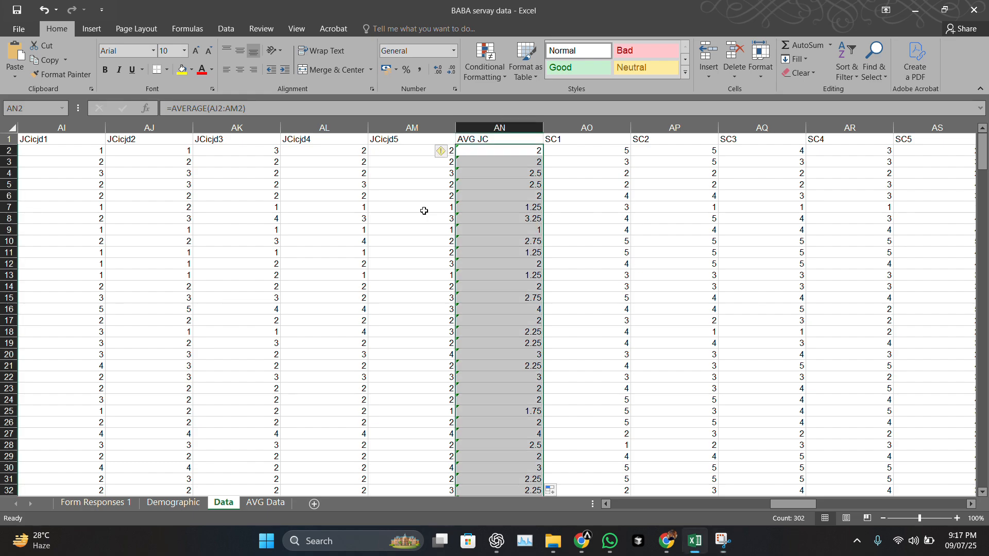
{"action": "left_click", "coordinate": [329, 196]}
{"action": "scroll", "coordinate": [460, 207], "scroll_direction": "left", "scroll_amount": 10}
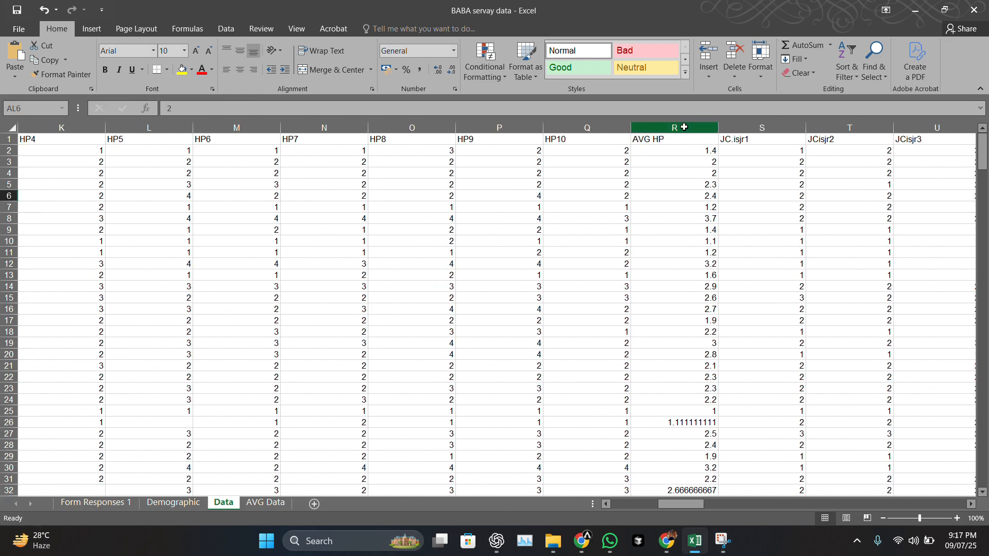
{"action": "left_click", "coordinate": [684, 126]}
{"action": "right_click", "coordinate": [683, 126]}
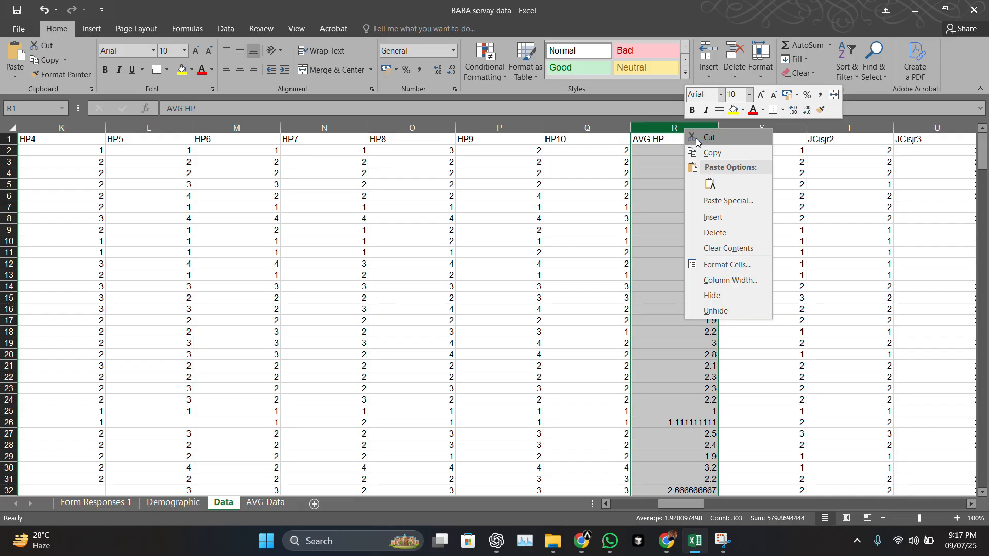
{"action": "scroll", "coordinate": [463, 223], "scroll_direction": "left", "scroll_amount": 3}
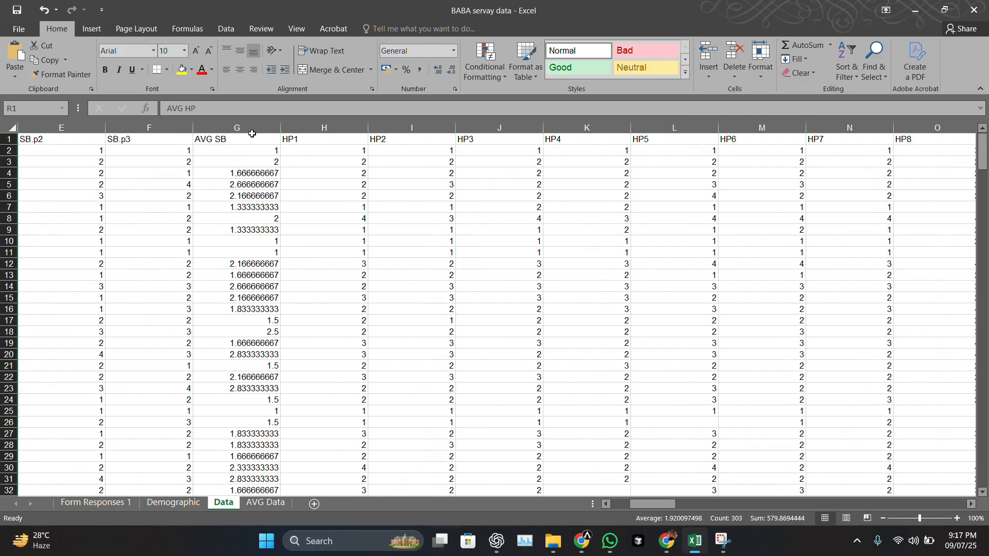
Cut the AVG SB column from the Data sheet and paste it into column A of the AVG Data sheet
{"action": "left_click", "coordinate": [324, 127]}
{"action": "left_click", "coordinate": [237, 127]}
{"action": "right_click", "coordinate": [255, 129]}
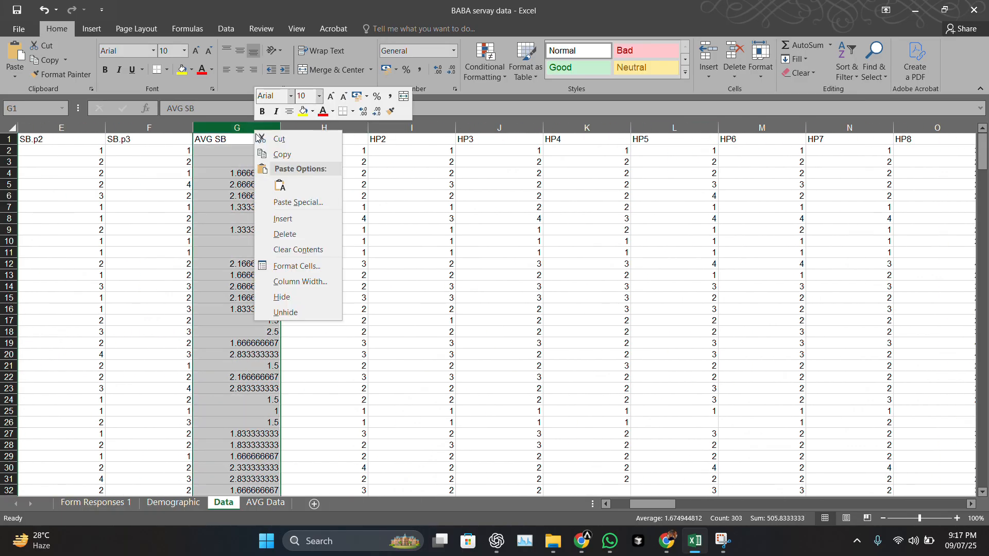
{"action": "left_click", "coordinate": [298, 140]}
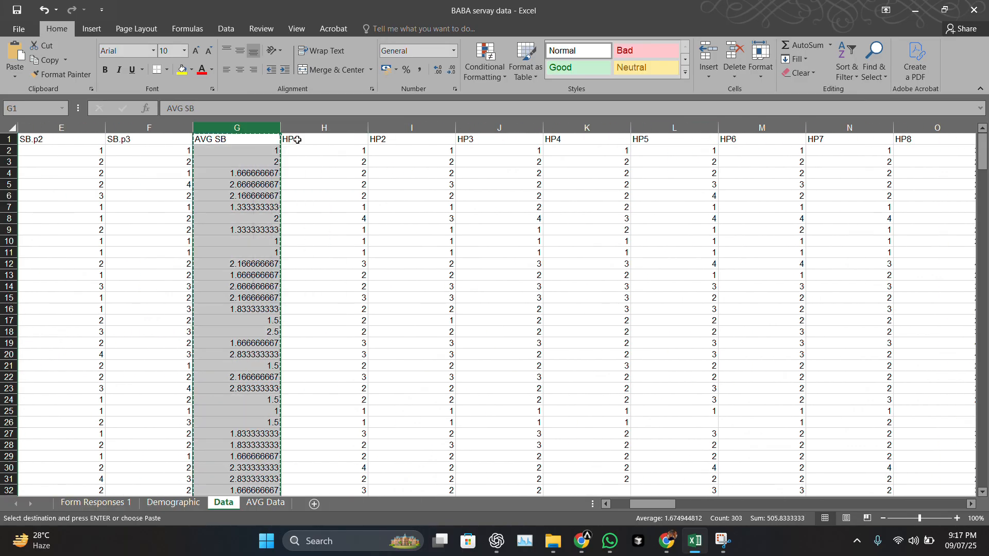
{"action": "left_click", "coordinate": [266, 502]}
{"action": "left_click", "coordinate": [45, 135]}
{"action": "key", "text": "ctrl+v"}
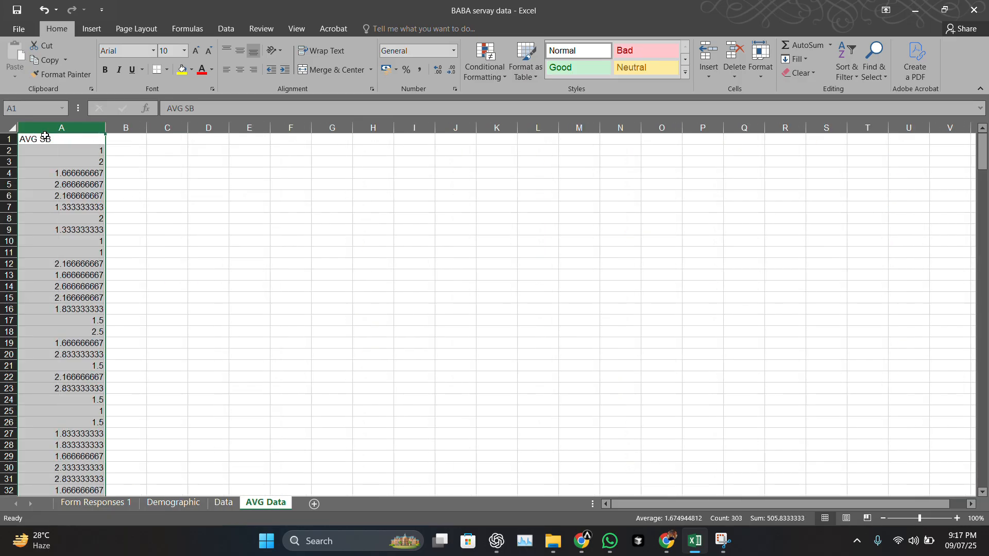
{"action": "left_click", "coordinate": [166, 265]}
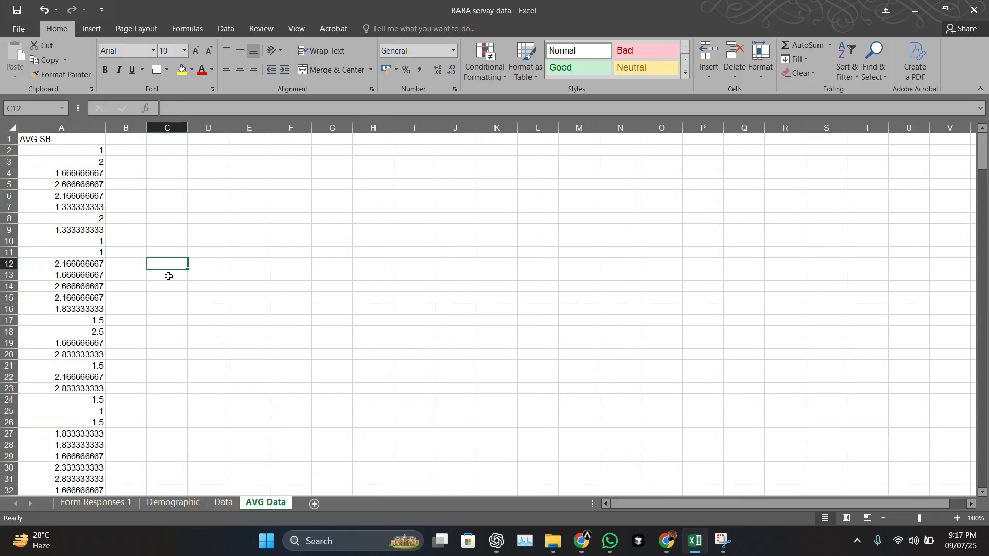
Delete the emptied column G between SB.p3 and HP1 on the Data sheet
{"action": "left_click", "coordinate": [211, 503]}
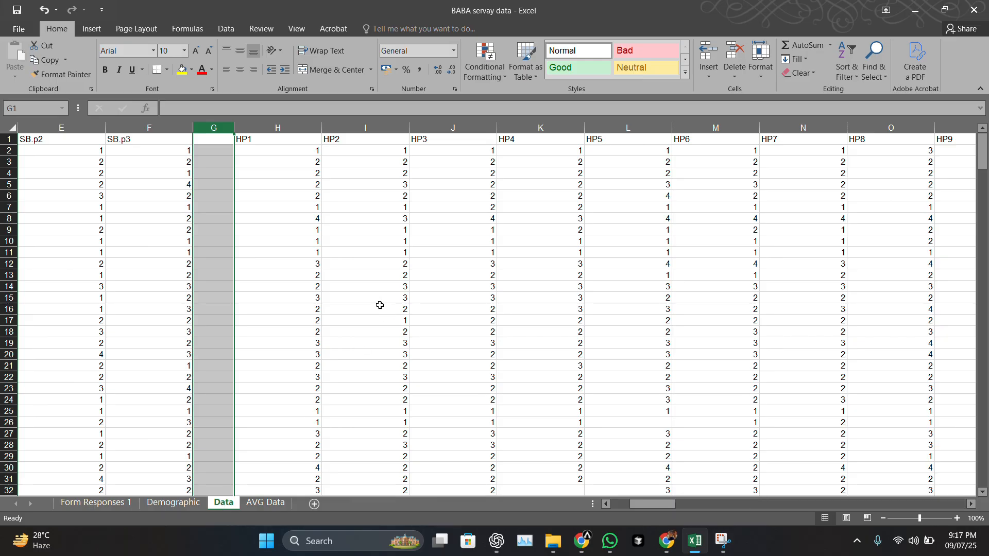
{"action": "left_click", "coordinate": [278, 195]}
{"action": "left_click", "coordinate": [213, 129]}
{"action": "right_click", "coordinate": [213, 128]}
{"action": "left_click", "coordinate": [242, 236]}
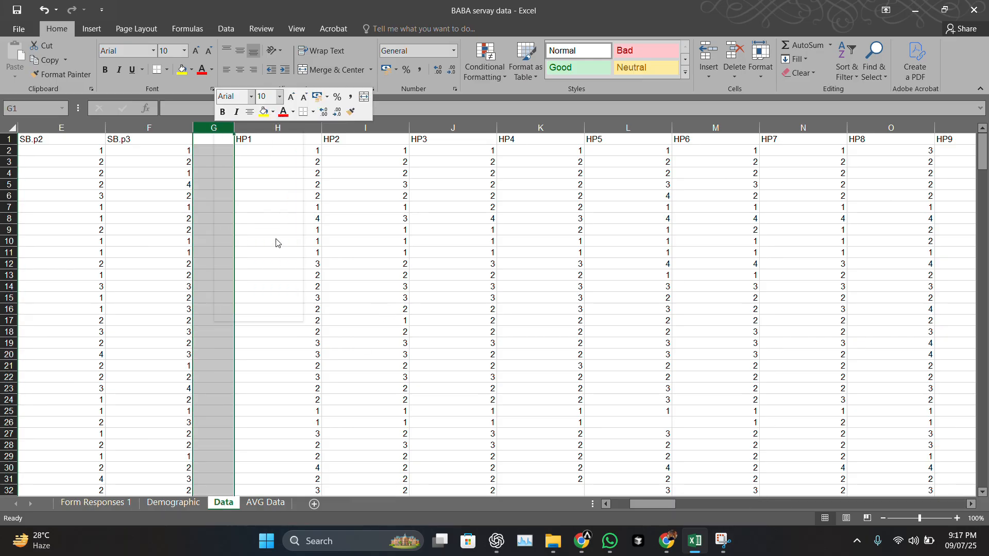
{"action": "left_click", "coordinate": [539, 252]}
Copy the AVG HP column from the Data sheet and paste it into column B of the AVG Data sheet
{"action": "scroll", "coordinate": [541, 252], "scroll_direction": "right", "scroll_amount": 5}
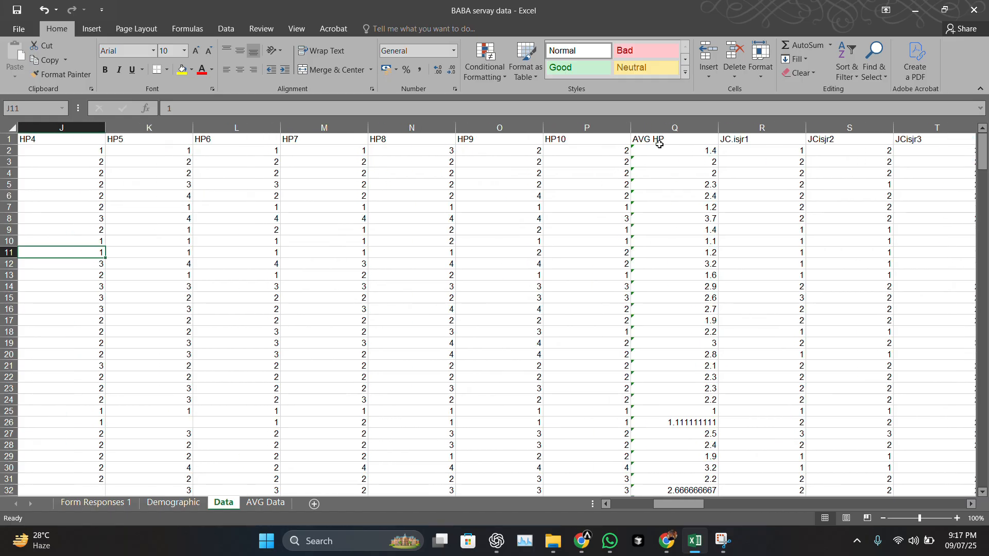
{"action": "left_click", "coordinate": [692, 128]}
{"action": "right_click", "coordinate": [695, 129]}
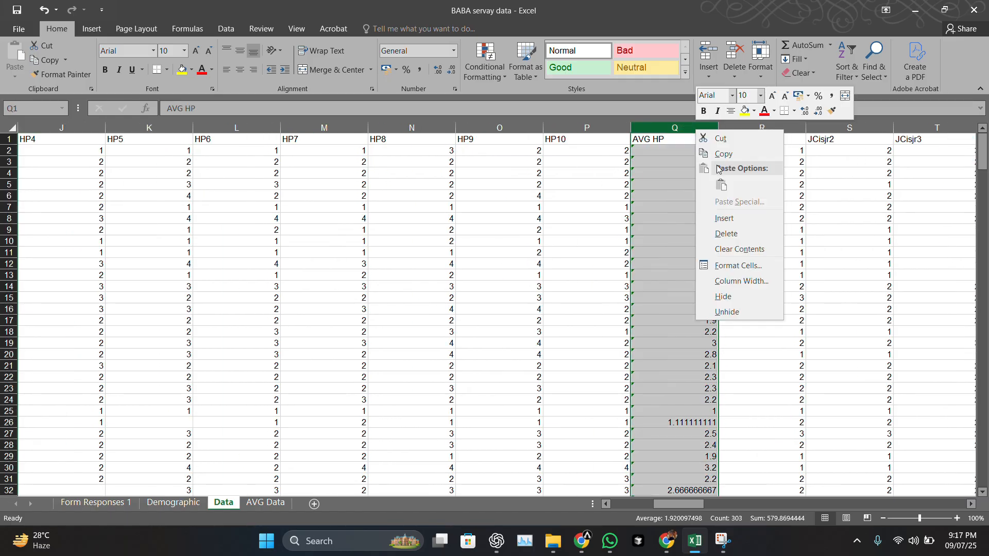
{"action": "left_click", "coordinate": [723, 154]}
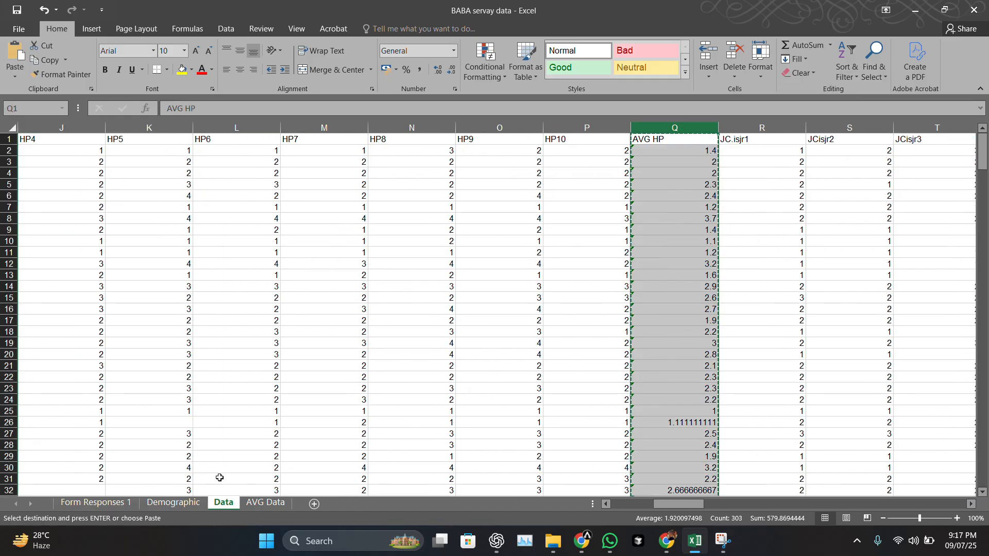
{"action": "left_click", "coordinate": [262, 502]}
{"action": "left_click", "coordinate": [133, 138]}
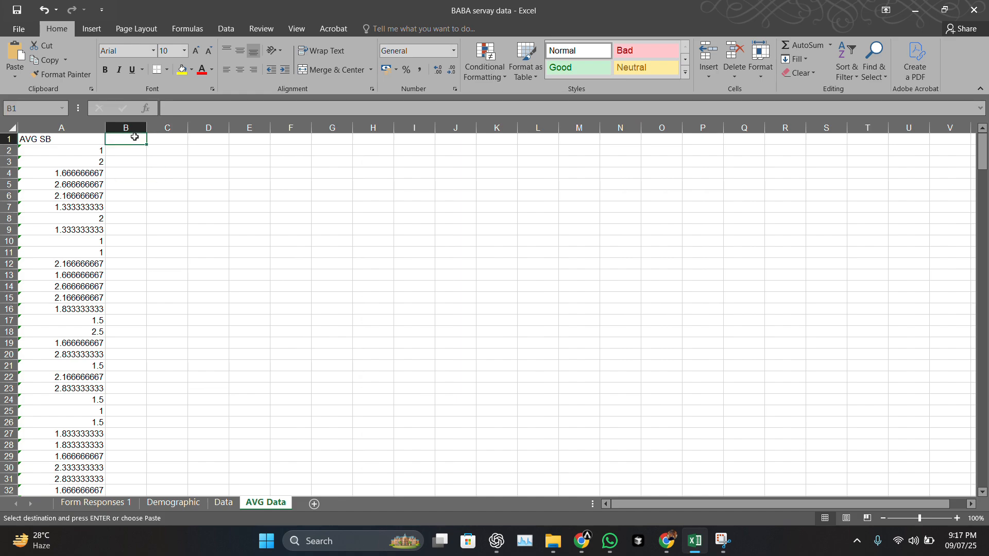
{"action": "key", "text": "ctrl+v"}
{"action": "left_click", "coordinate": [272, 193]}
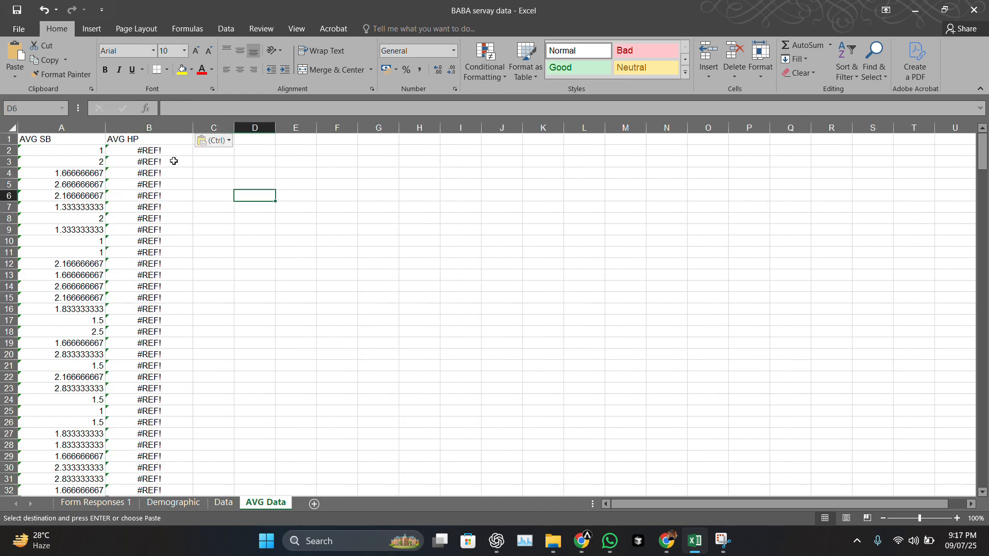
Try to paste the copied AVG HP column as values with source formatting starting at cell B2 of AVG Data
{"action": "left_click", "coordinate": [141, 163]}
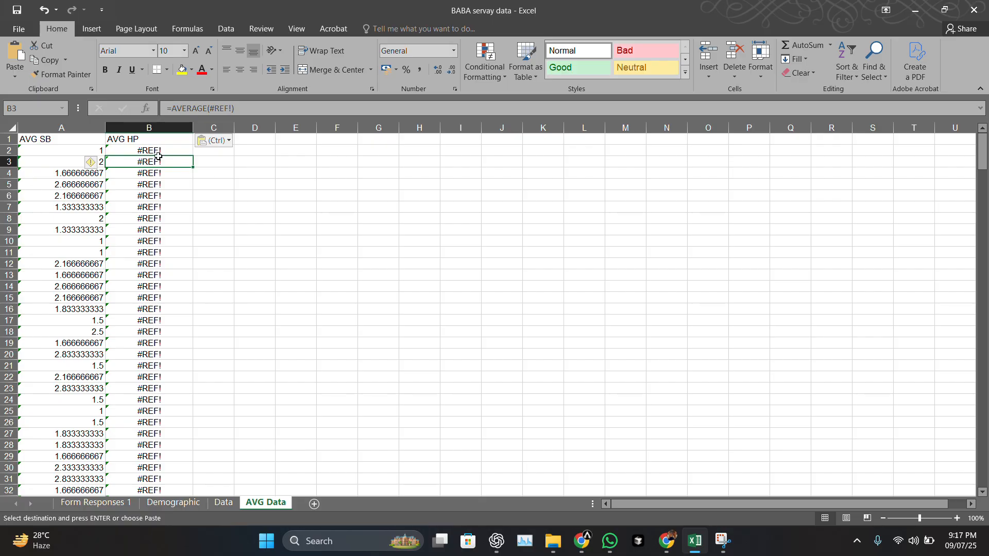
{"action": "left_click", "coordinate": [428, 25]}
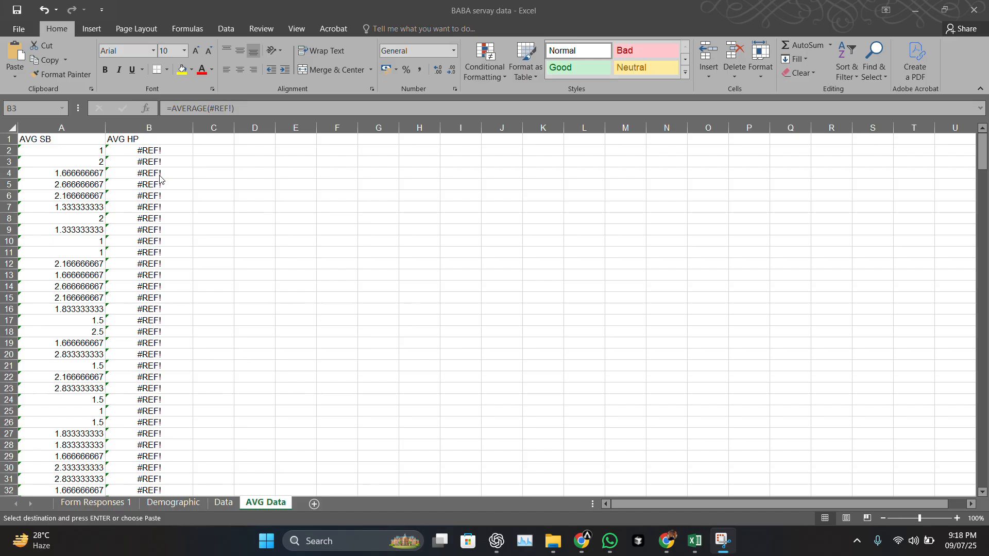
{"action": "left_click", "coordinate": [168, 161]}
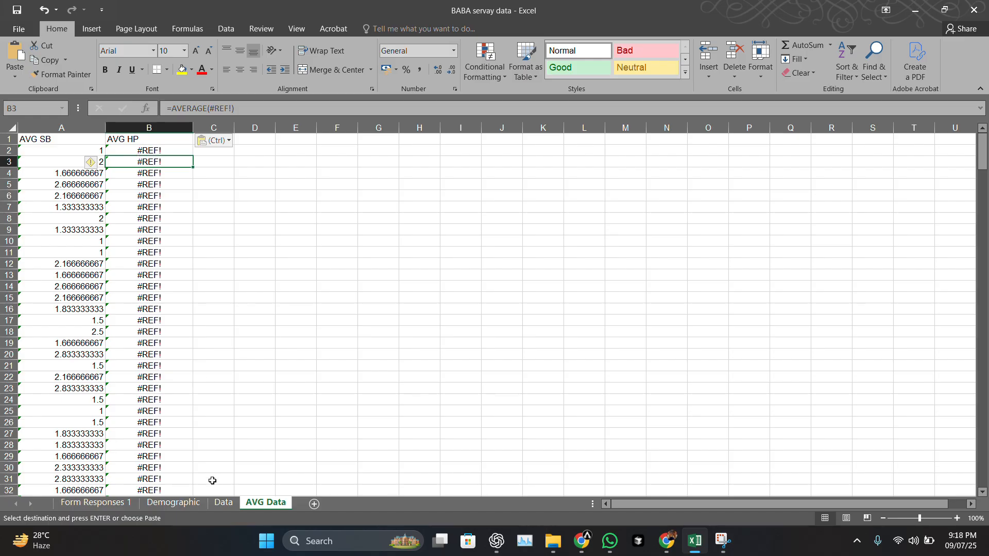
{"action": "left_click", "coordinate": [224, 502]}
{"action": "left_click", "coordinate": [267, 503]}
{"action": "left_click", "coordinate": [154, 151]}
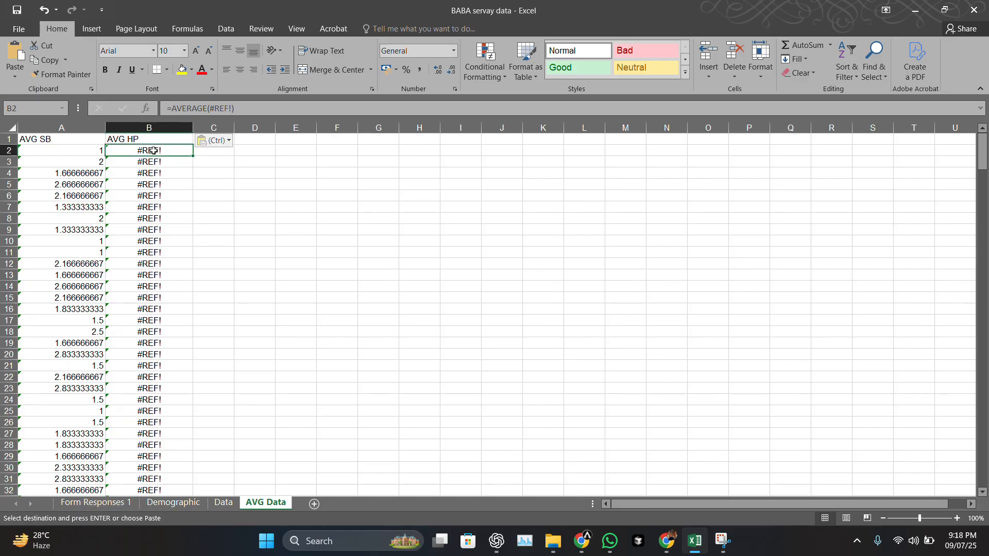
{"action": "right_click", "coordinate": [154, 151]}
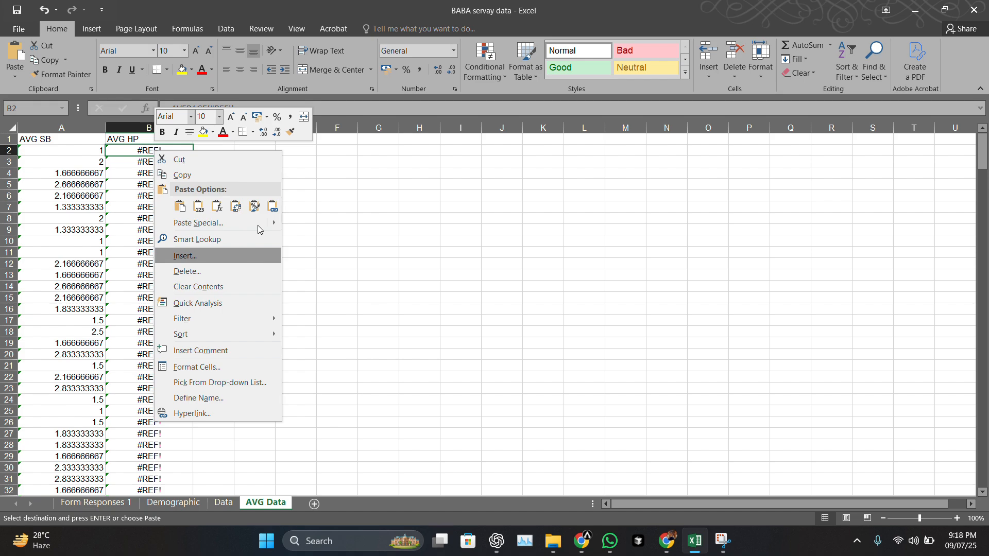
{"action": "mouse_move", "coordinate": [253, 223]}
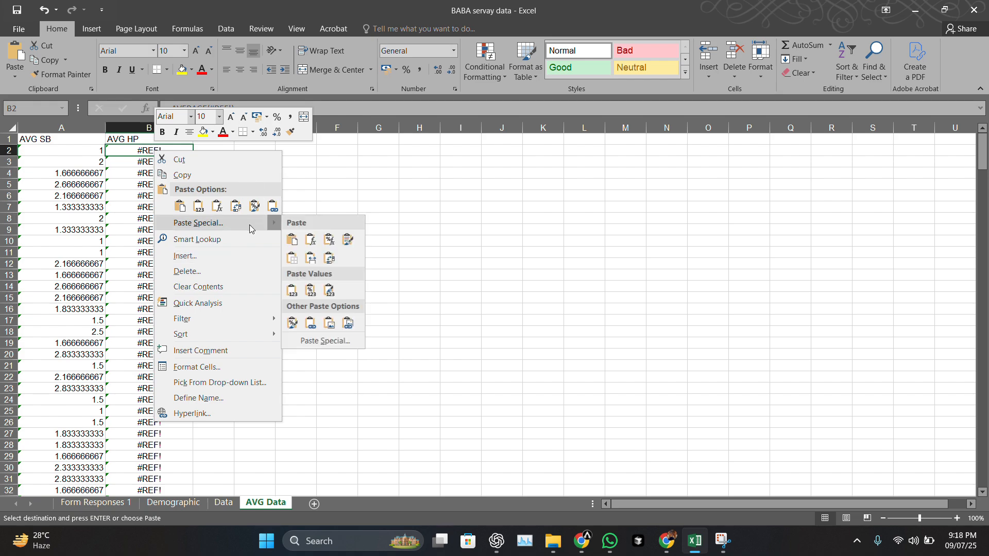
{"action": "left_click", "coordinate": [330, 290]}
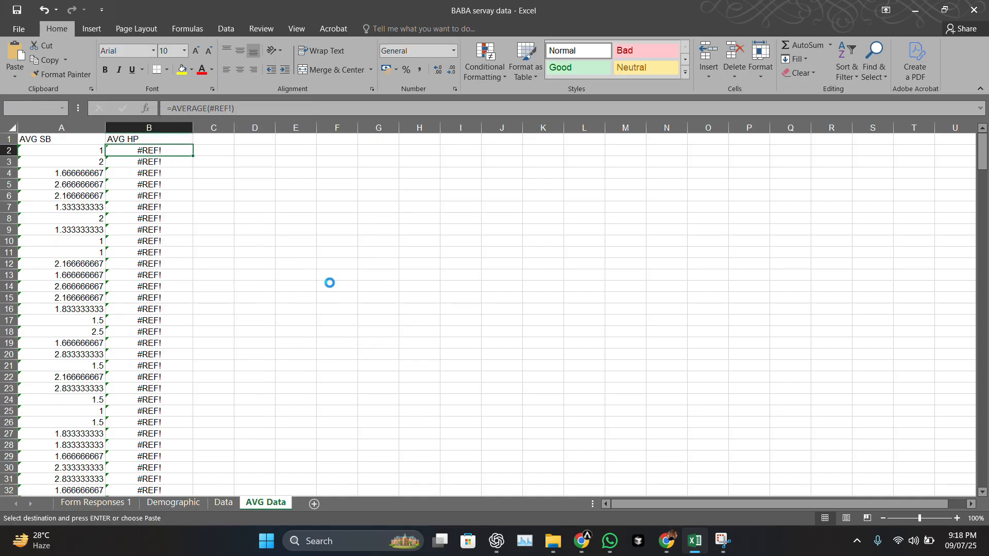
{"action": "left_click", "coordinate": [512, 307]}
Paste the copied AVG HP data over the whole of column B as values with source formatting
{"action": "left_click", "coordinate": [172, 131]}
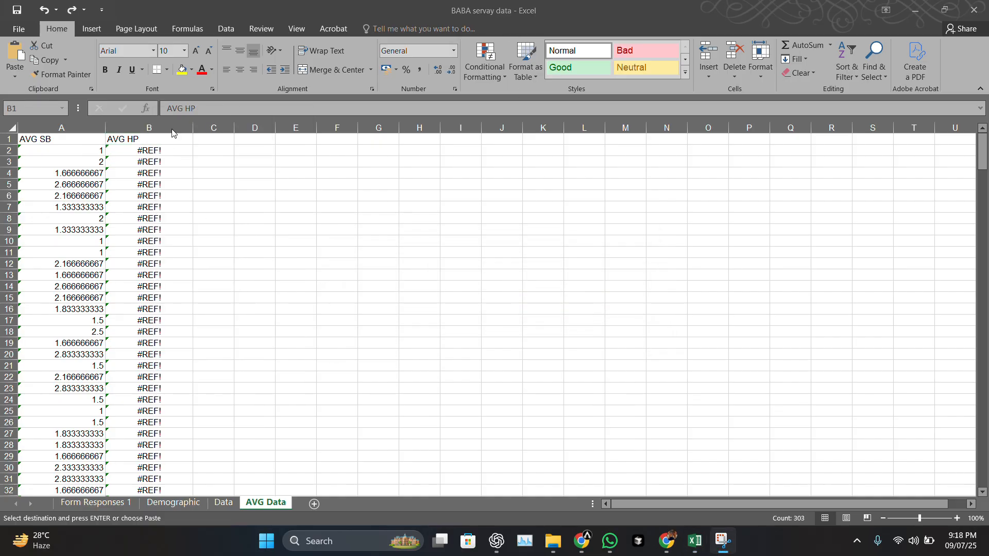
{"action": "left_click", "coordinate": [173, 127]}
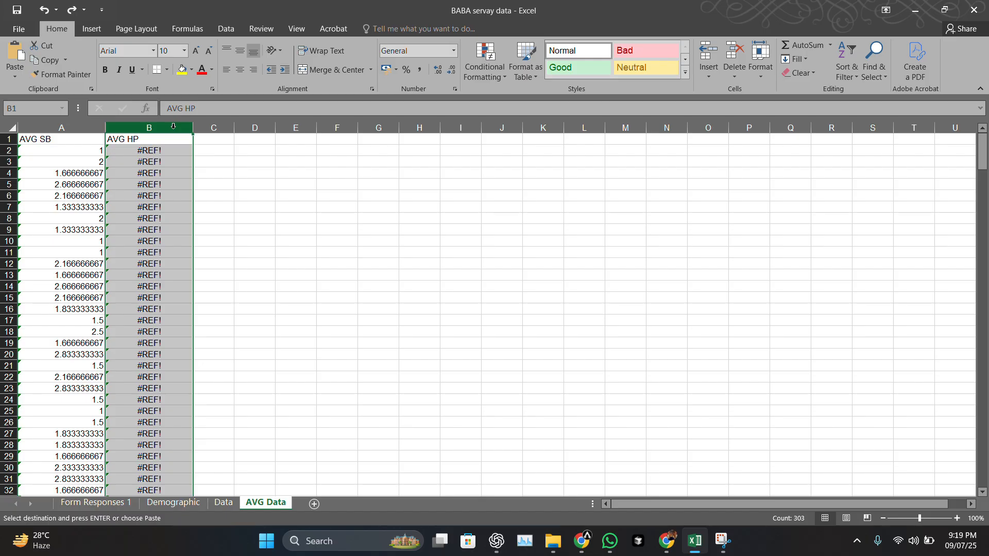
{"action": "right_click", "coordinate": [173, 126]}
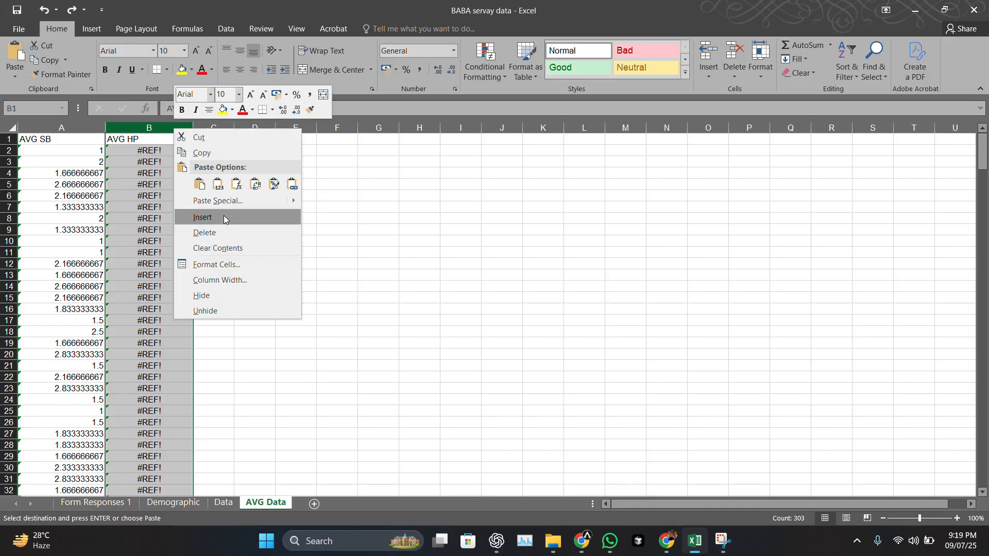
{"action": "mouse_move", "coordinate": [234, 205]}
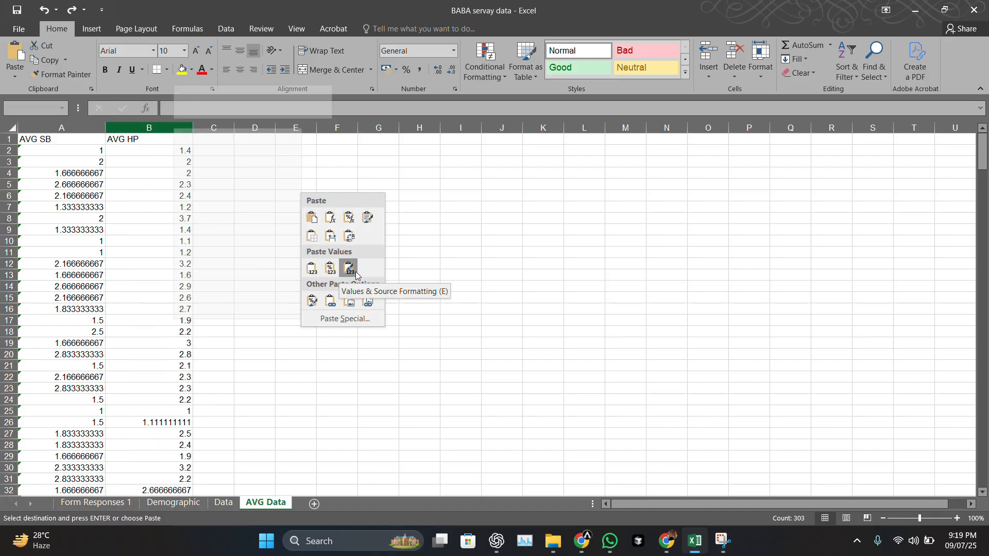
{"action": "left_click", "coordinate": [353, 272]}
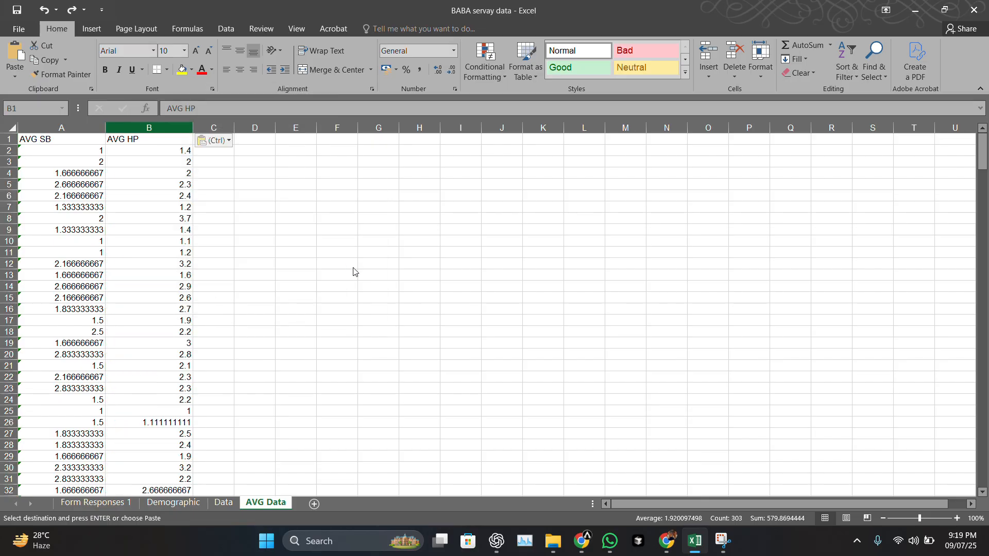
{"action": "left_click", "coordinate": [219, 198]}
{"action": "left_click", "coordinate": [161, 194]}
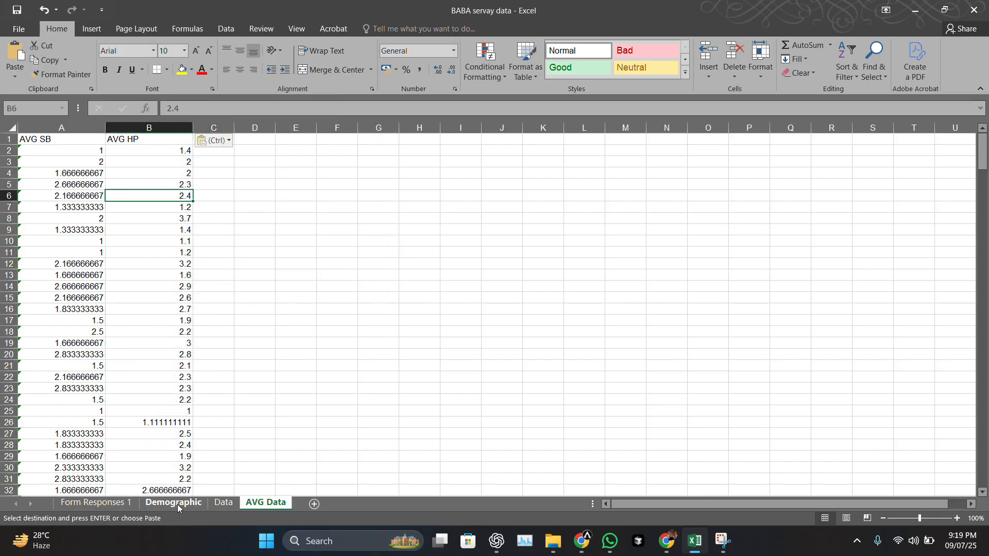
Delete the AVG HP column from the Data sheet
{"action": "left_click", "coordinate": [222, 503]}
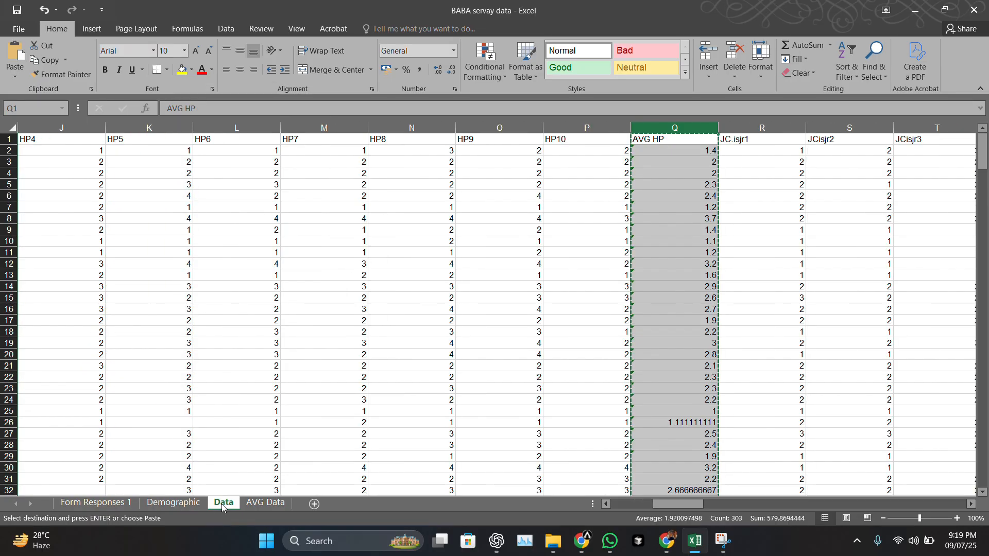
{"action": "right_click", "coordinate": [677, 139]}
{"action": "left_click", "coordinate": [712, 231]}
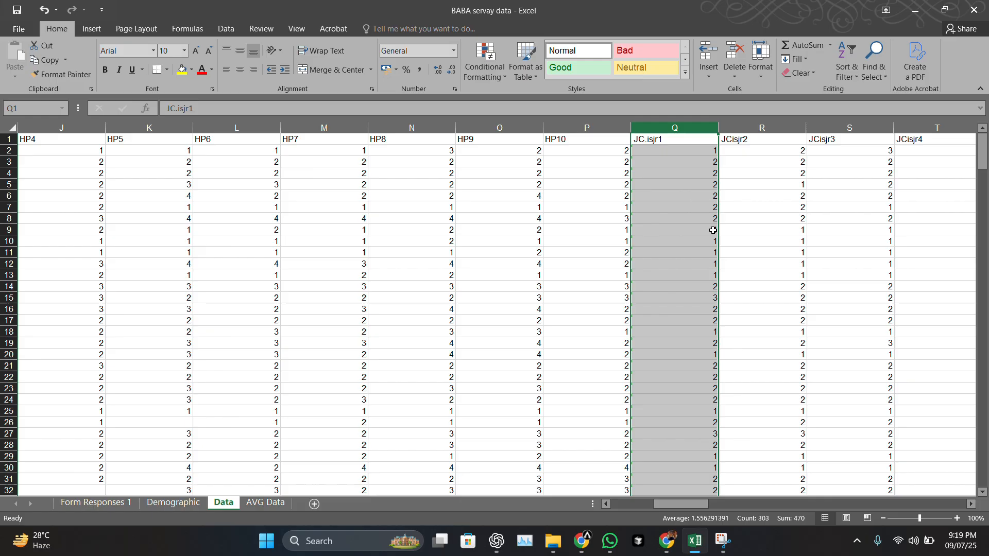
{"action": "left_click", "coordinate": [802, 265]}
Cut the AVG JC column from the Data sheet and paste it into column C of the AVG Data sheet
{"action": "scroll", "coordinate": [801, 265], "scroll_direction": "right", "scroll_amount": 6}
{"action": "scroll", "coordinate": [801, 265], "scroll_direction": "right", "scroll_amount": 5}
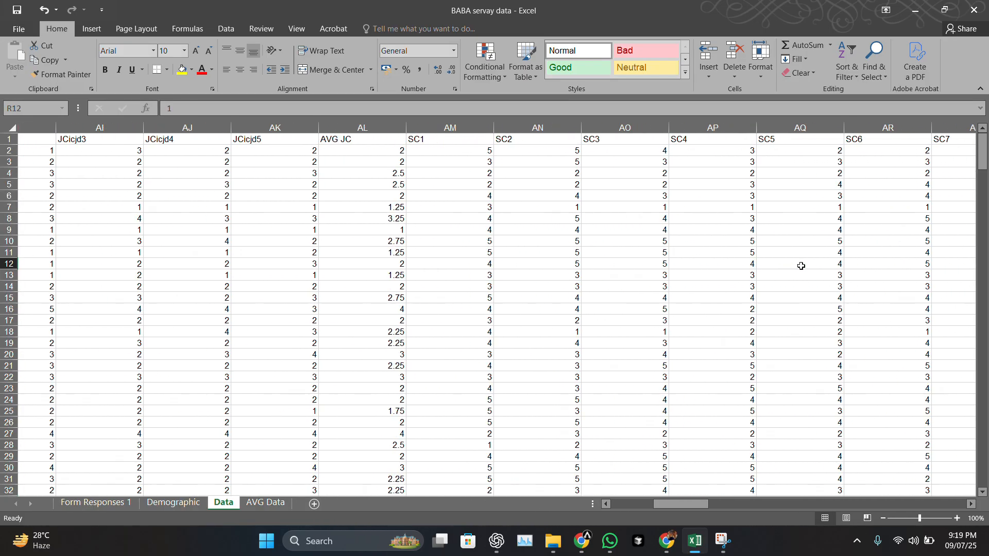
{"action": "left_click", "coordinate": [344, 126]}
{"action": "right_click", "coordinate": [345, 126]}
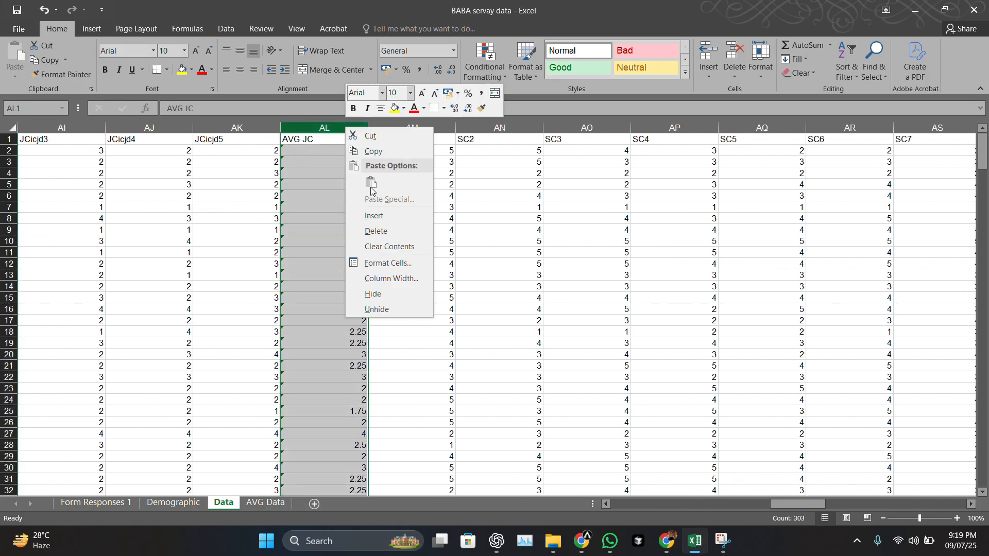
{"action": "left_click", "coordinate": [391, 139]}
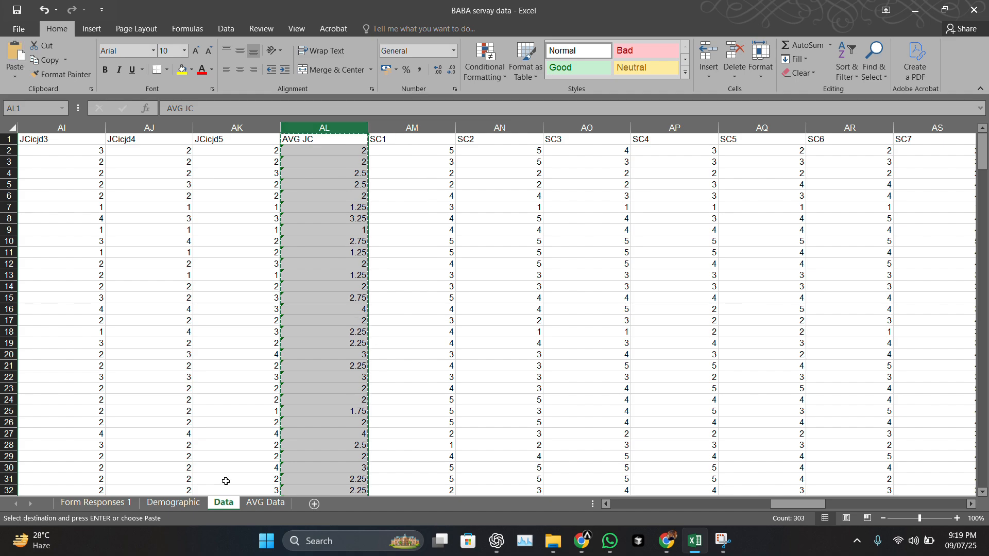
{"action": "left_click", "coordinate": [265, 502]}
{"action": "left_click", "coordinate": [217, 126]}
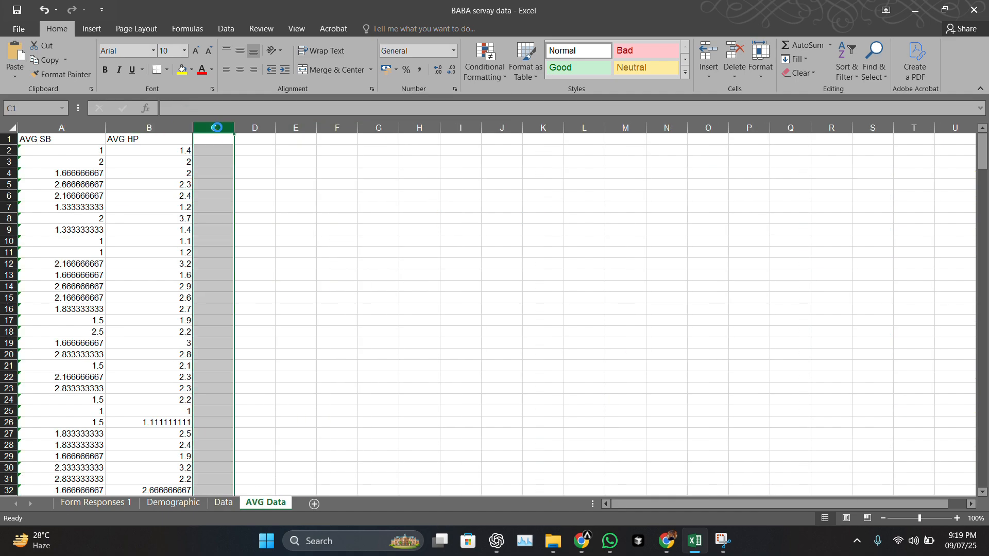
{"action": "key", "text": "ctrl+v"}
Delete the emptied column AL between JCicjd5 and SC1 on the Data sheet
{"action": "left_click", "coordinate": [217, 503]}
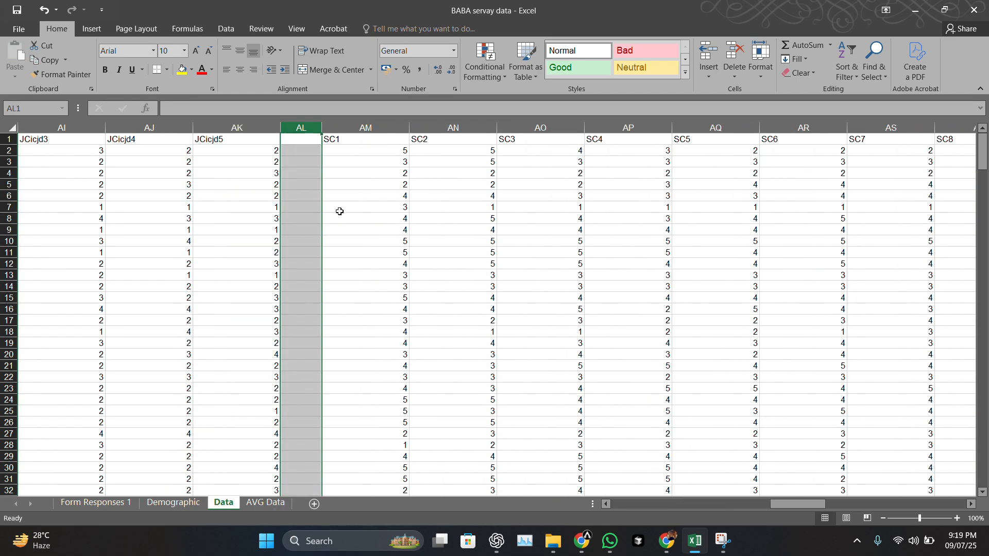
{"action": "right_click", "coordinate": [306, 127]}
{"action": "left_click", "coordinate": [341, 228]}
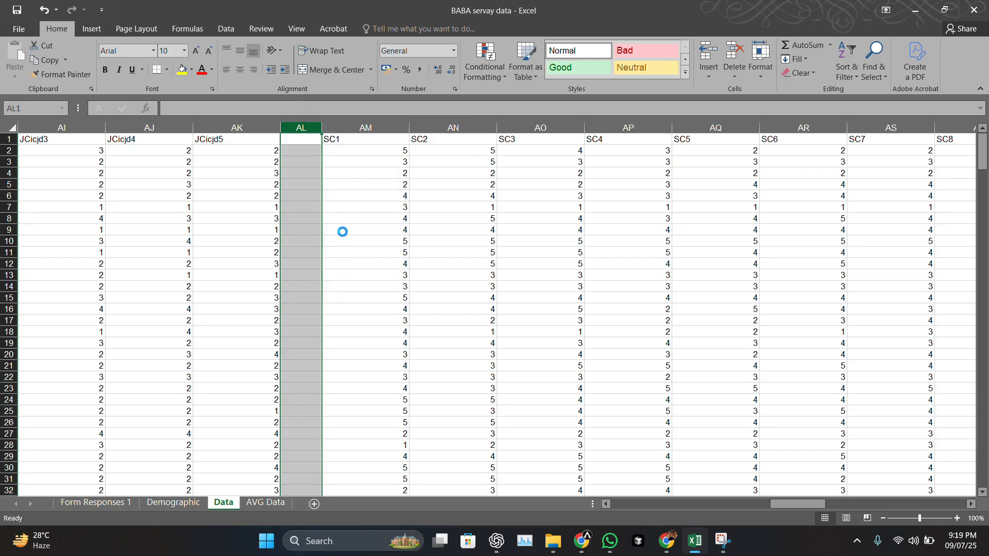
Review the AVG Data, Demographic and Form Responses 1 sheets and return to the Data sheet
{"action": "left_click", "coordinate": [263, 503]}
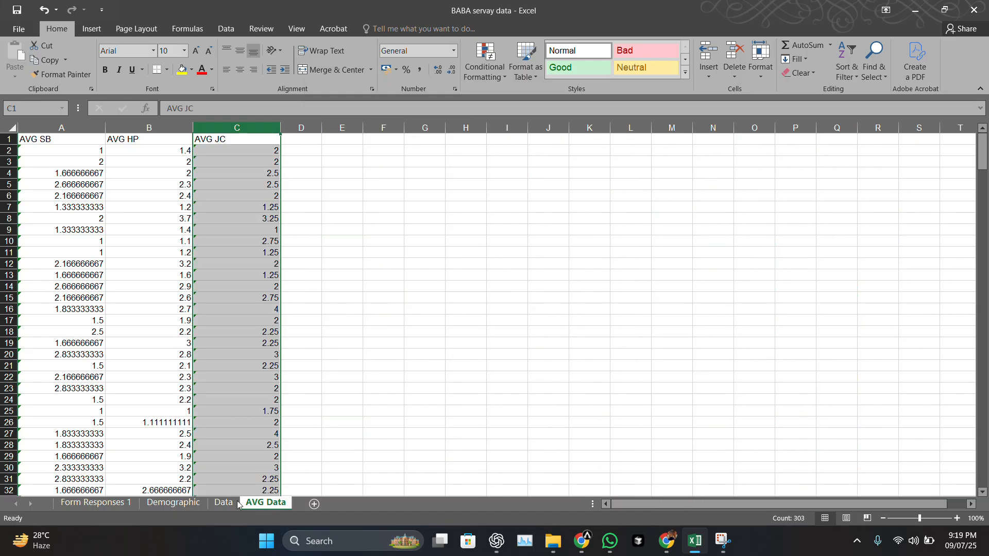
{"action": "left_click", "coordinate": [173, 502]}
{"action": "left_click", "coordinate": [260, 504]}
{"action": "left_click", "coordinate": [95, 503]}
{"action": "left_click", "coordinate": [173, 502]}
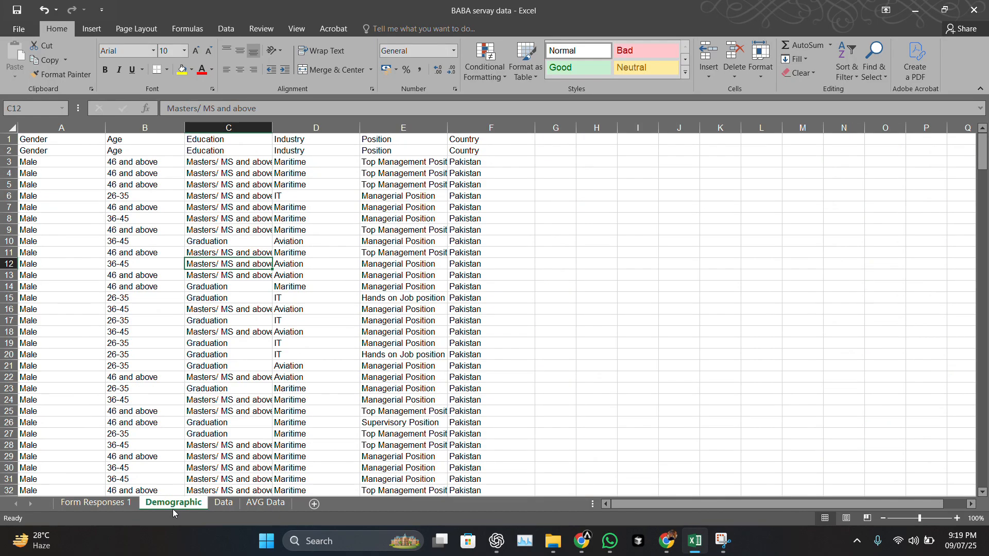
{"action": "left_click", "coordinate": [223, 502]}
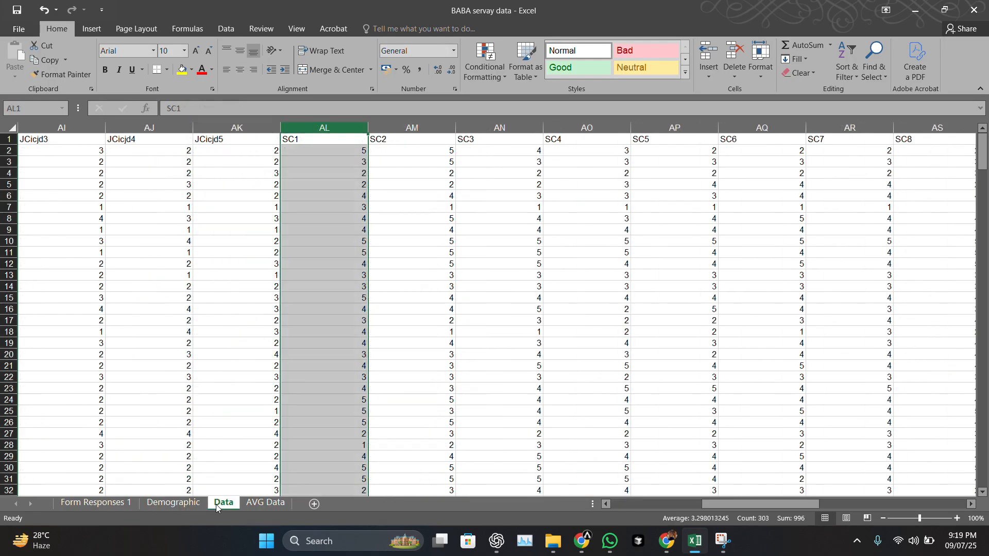
Look through the Demographic sheet and the coded item columns on the Data sheet, ending on the construct averages in AVG Data
{"action": "left_click", "coordinate": [261, 503]}
{"action": "left_click", "coordinate": [349, 342]}
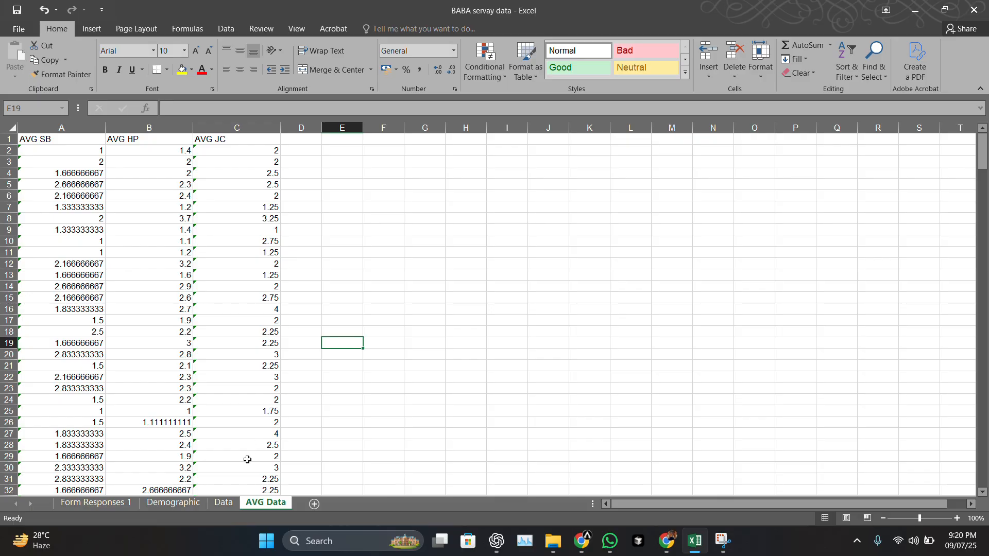
{"action": "left_click", "coordinate": [213, 505]}
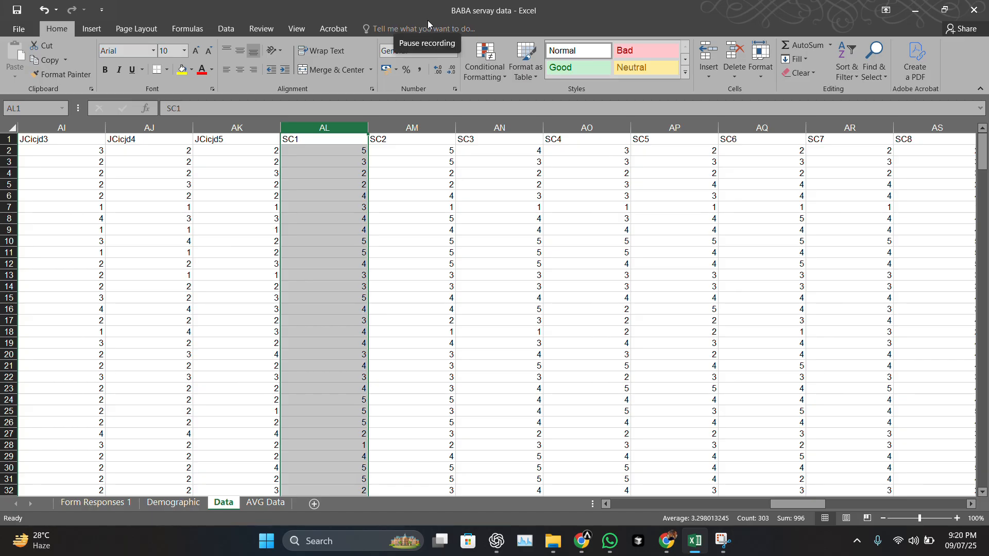
{"action": "left_click", "coordinate": [427, 21]}
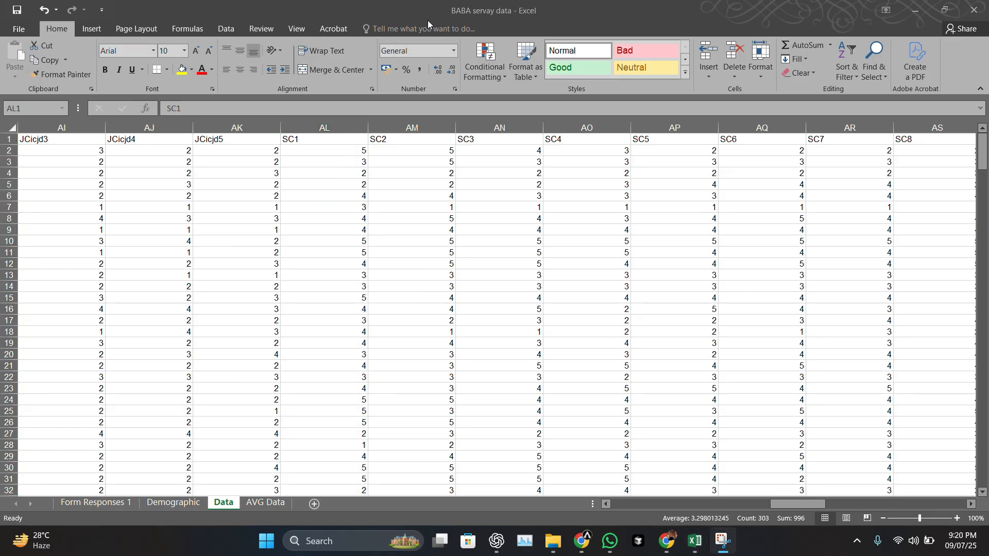
{"action": "left_click", "coordinate": [181, 502]}
{"action": "left_click", "coordinate": [182, 502]}
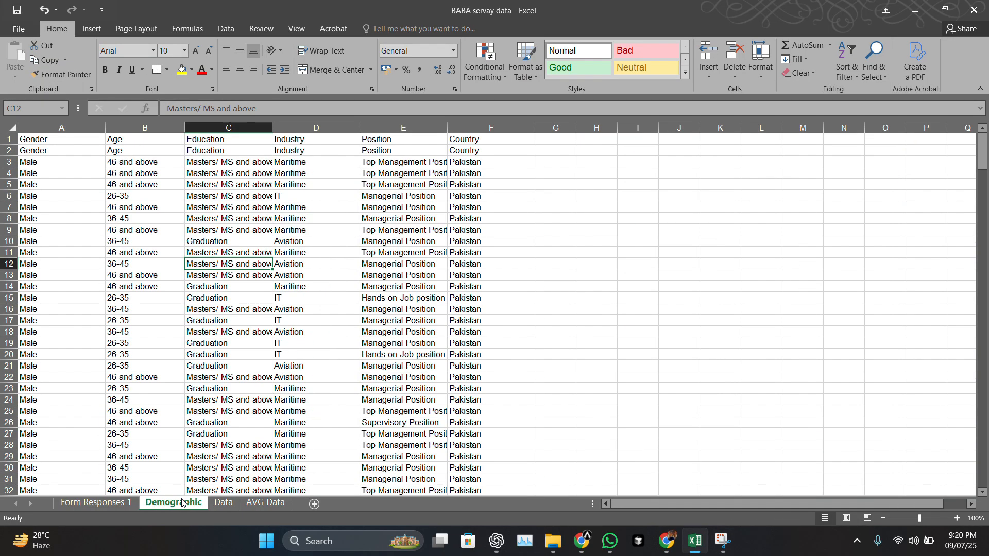
{"action": "left_click", "coordinate": [230, 503]}
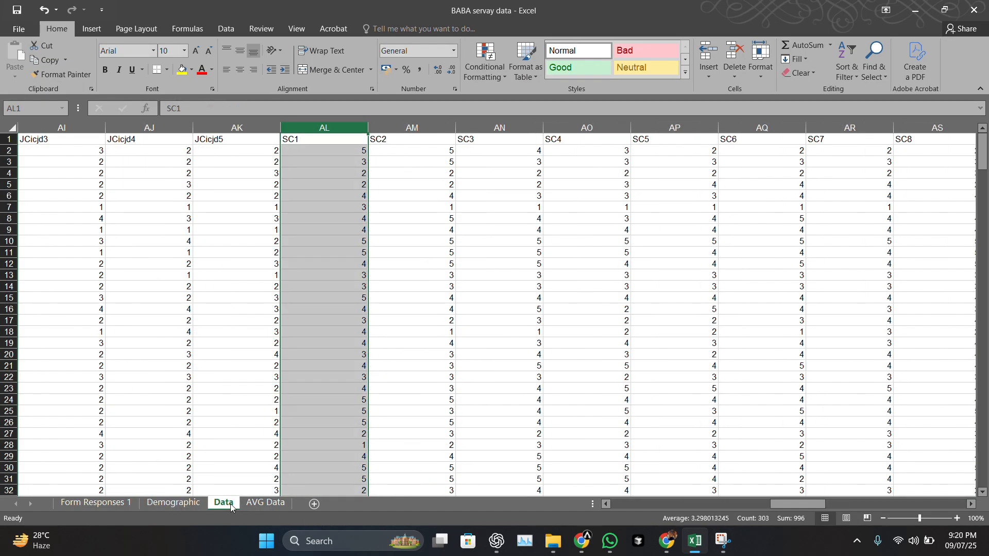
{"action": "scroll", "coordinate": [242, 489], "scroll_direction": "left", "scroll_amount": 1}
{"action": "scroll", "coordinate": [459, 380], "scroll_direction": "left", "scroll_amount": 5}
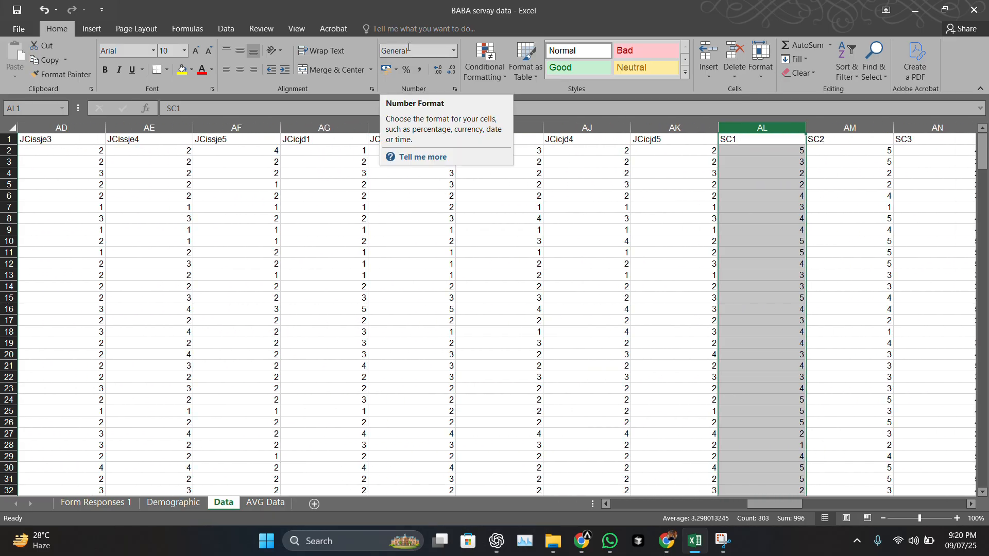
{"action": "left_click", "coordinate": [261, 504]}
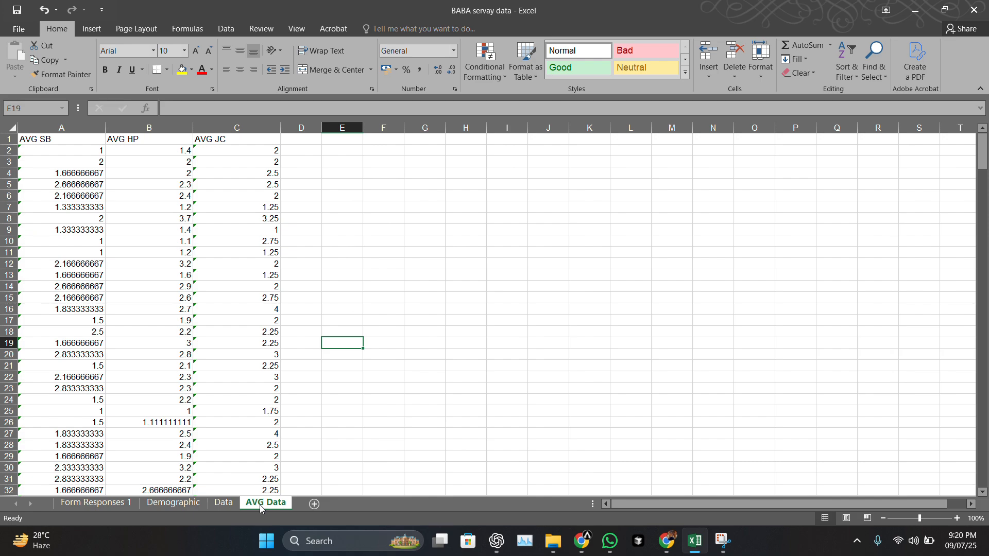